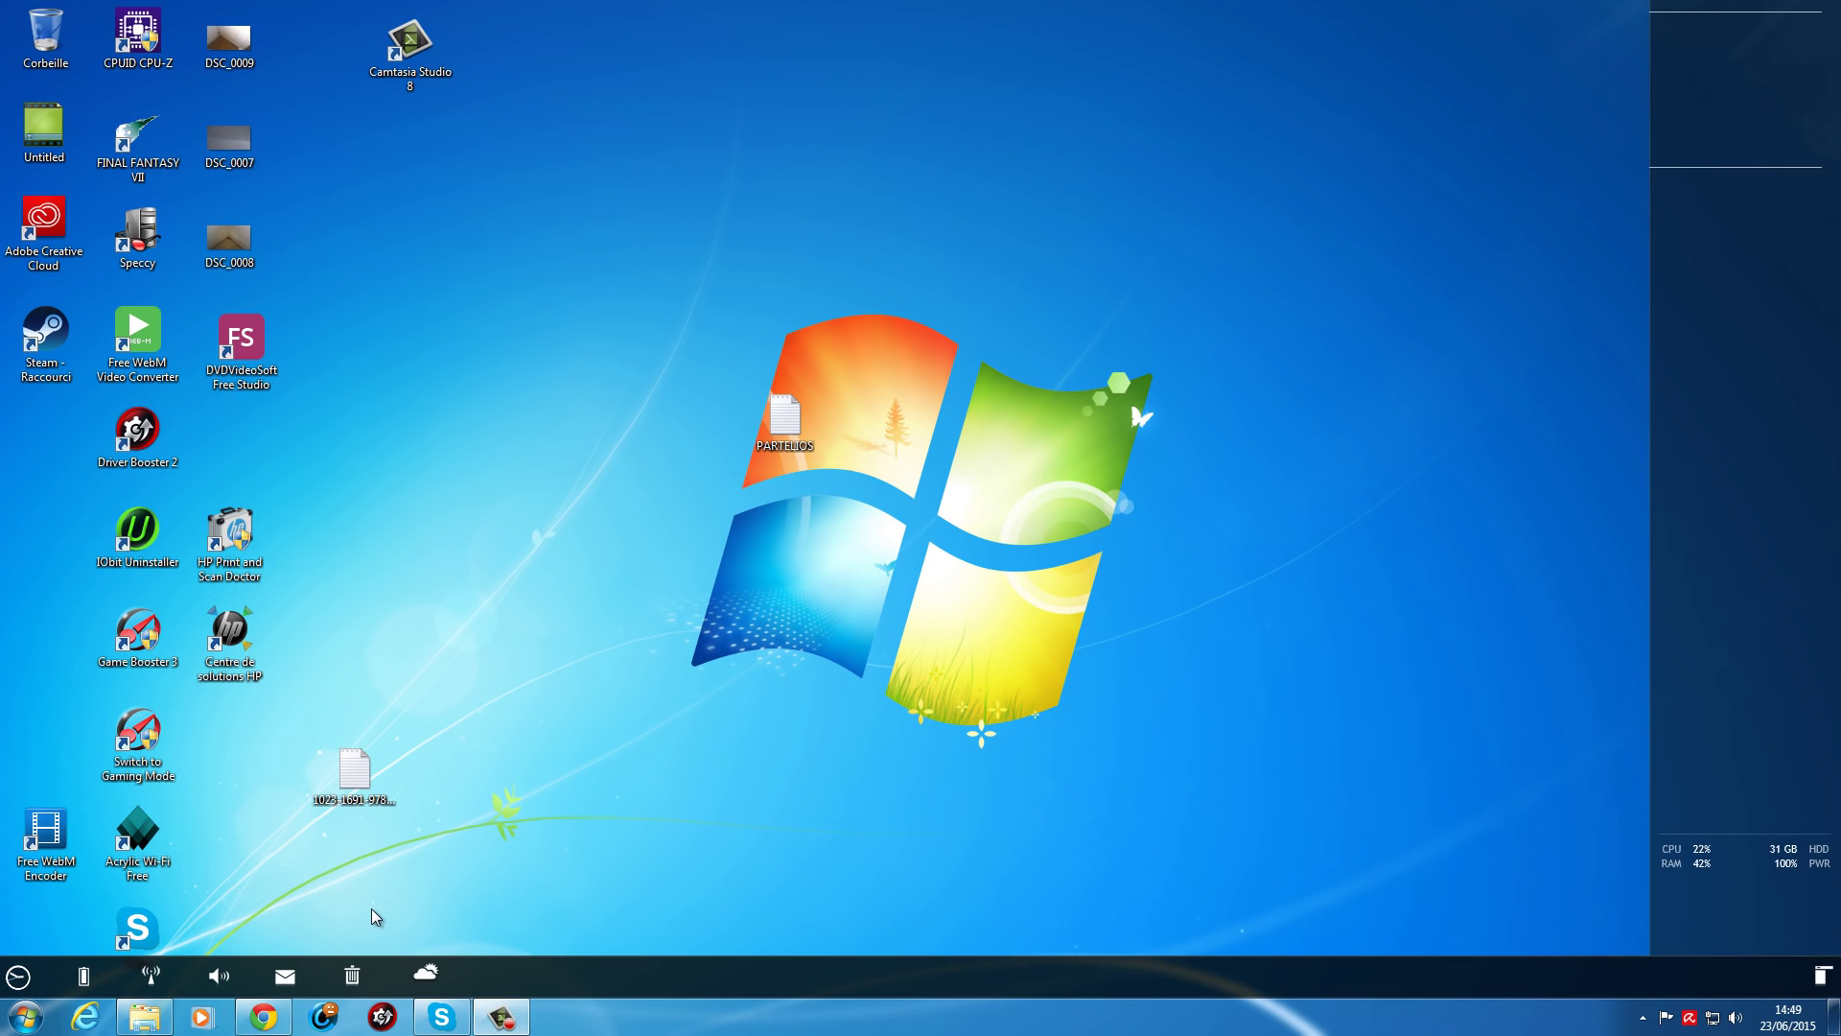
# Search Google for "acrylic wifi free" in a new Chrome window and open the Acrylic WiFi Free page on acrylicwifi.com.
pyautogui.rightClick(275, 1020)
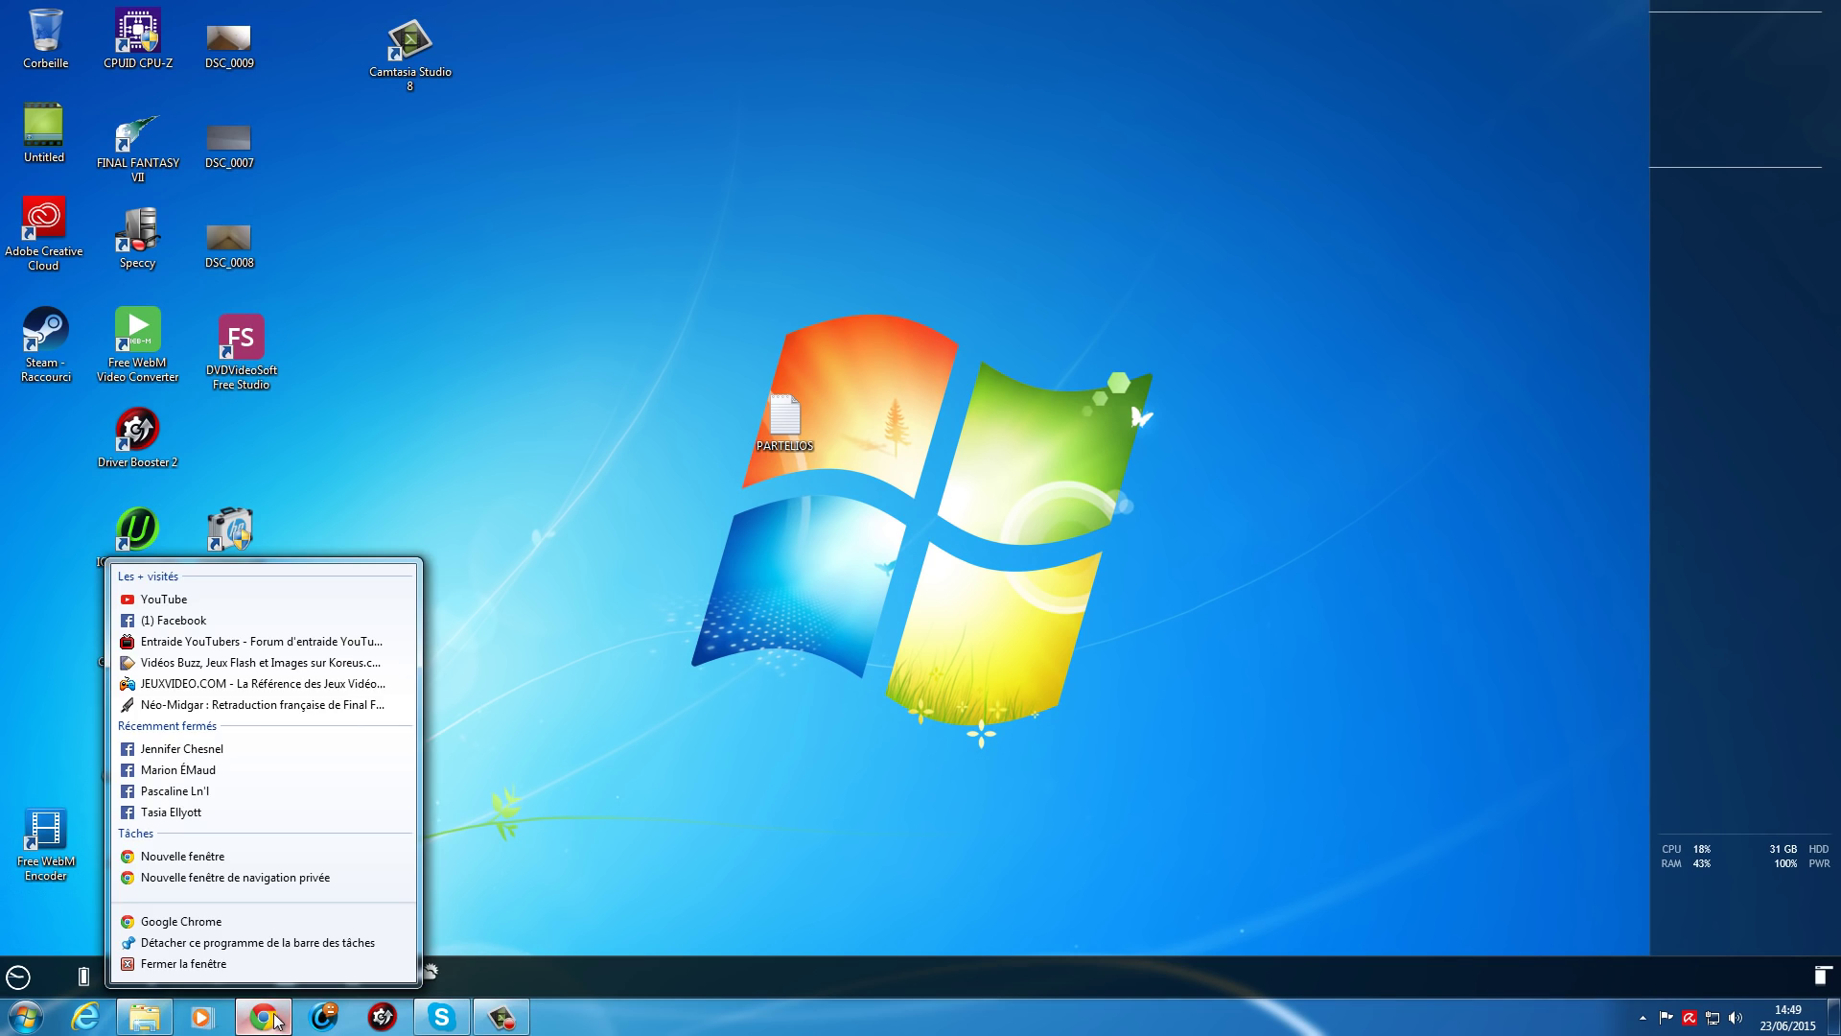
pyautogui.click(245, 926)
pyautogui.doubleClick(590, 57)
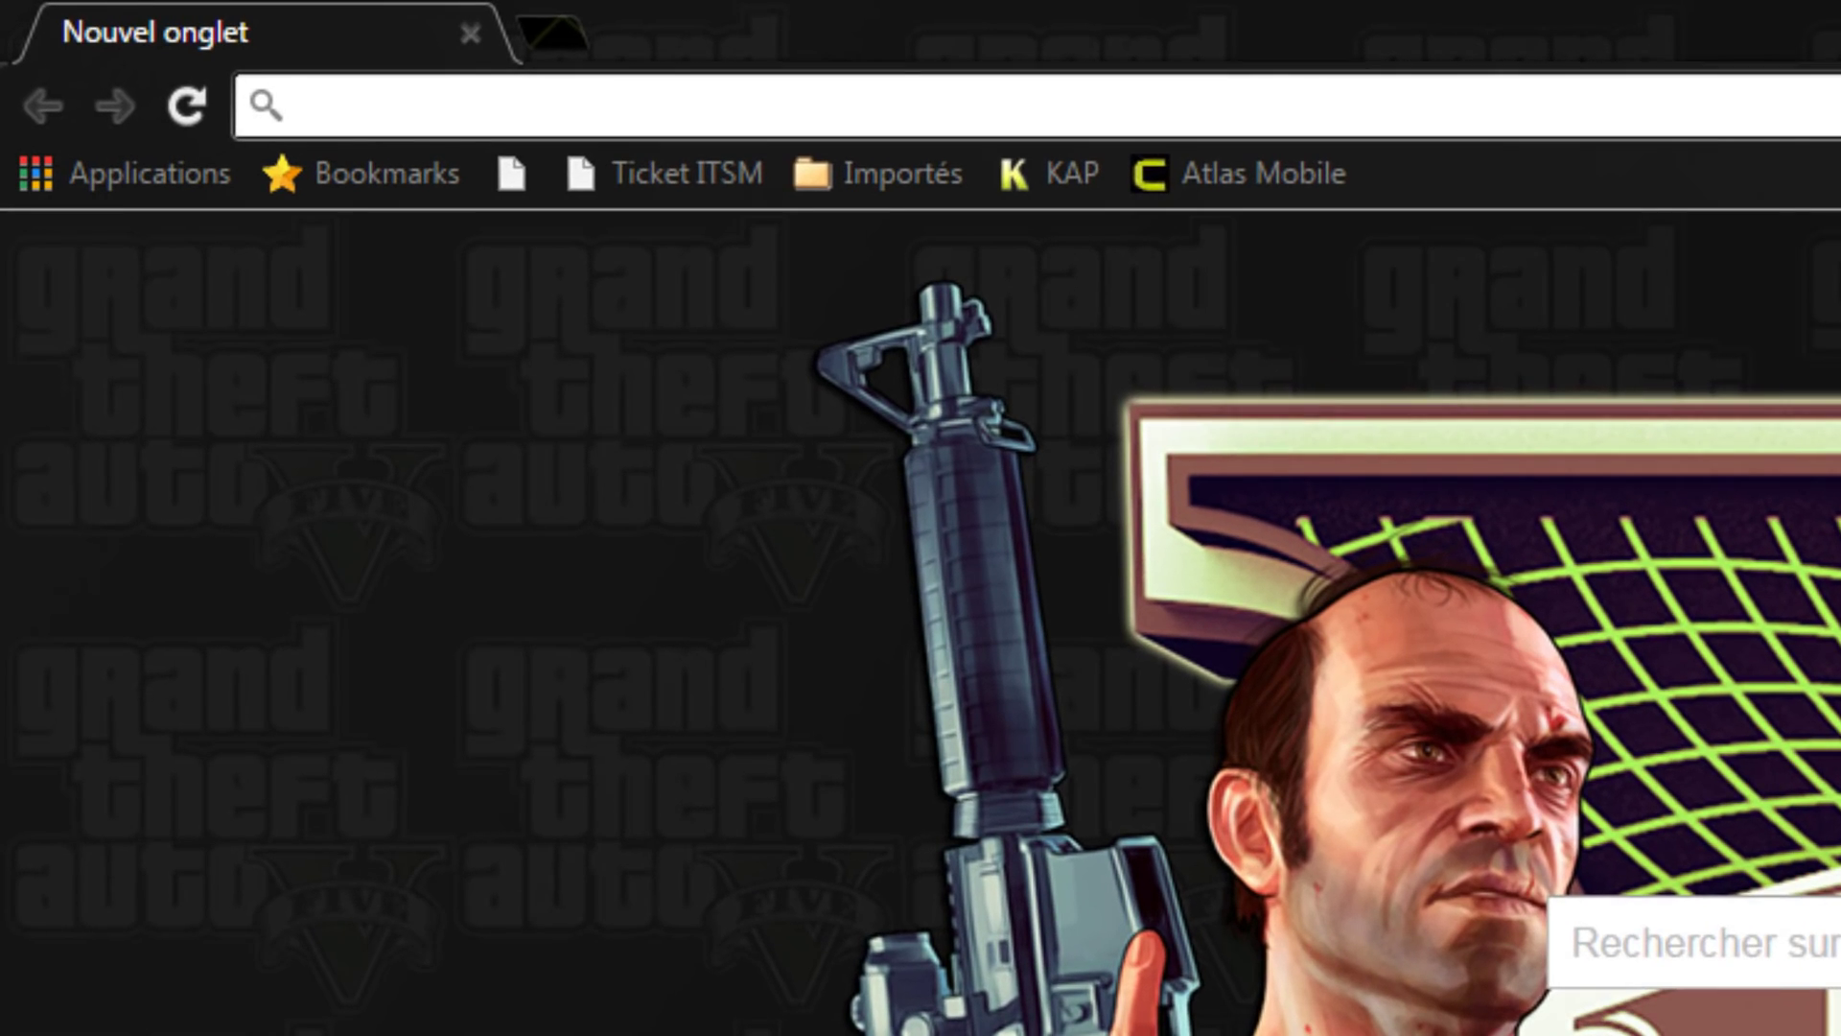
pyautogui.click(697, 370)
pyautogui.write('ac')
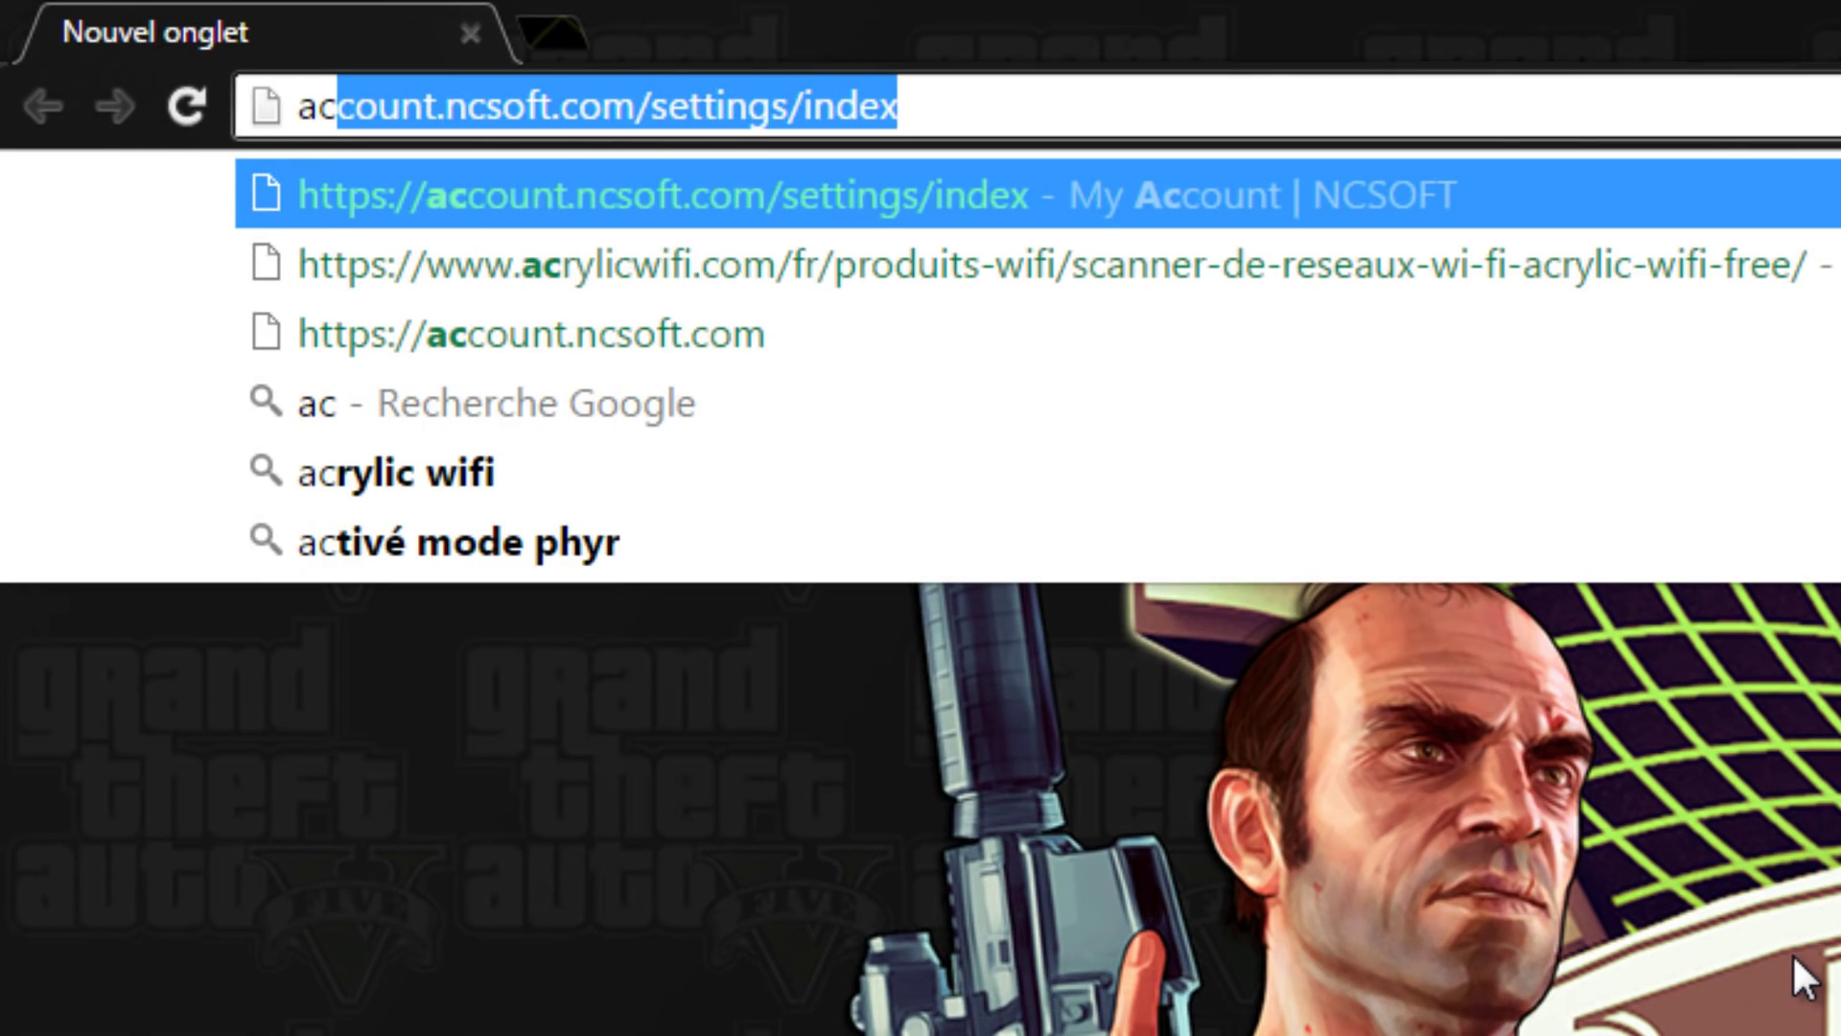
pyautogui.write('rylic')
pyautogui.press('Down')
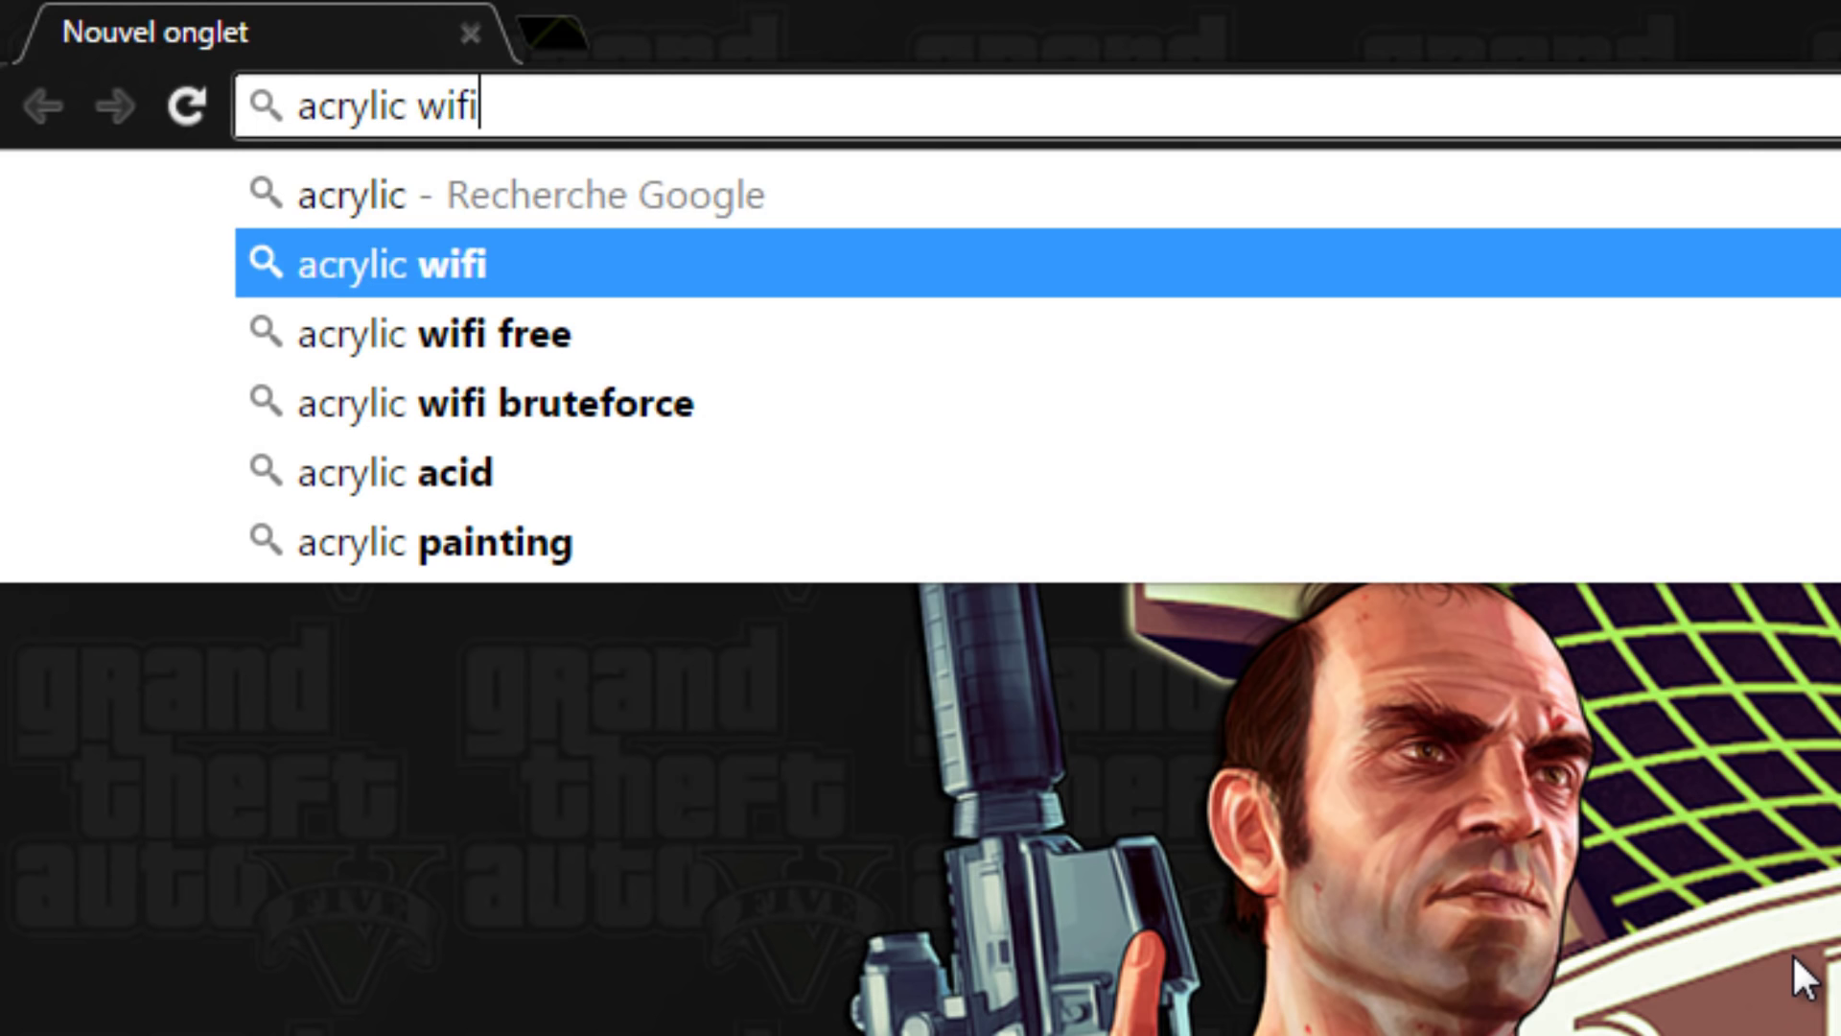
pyautogui.press('Down')
pyautogui.press('Return')
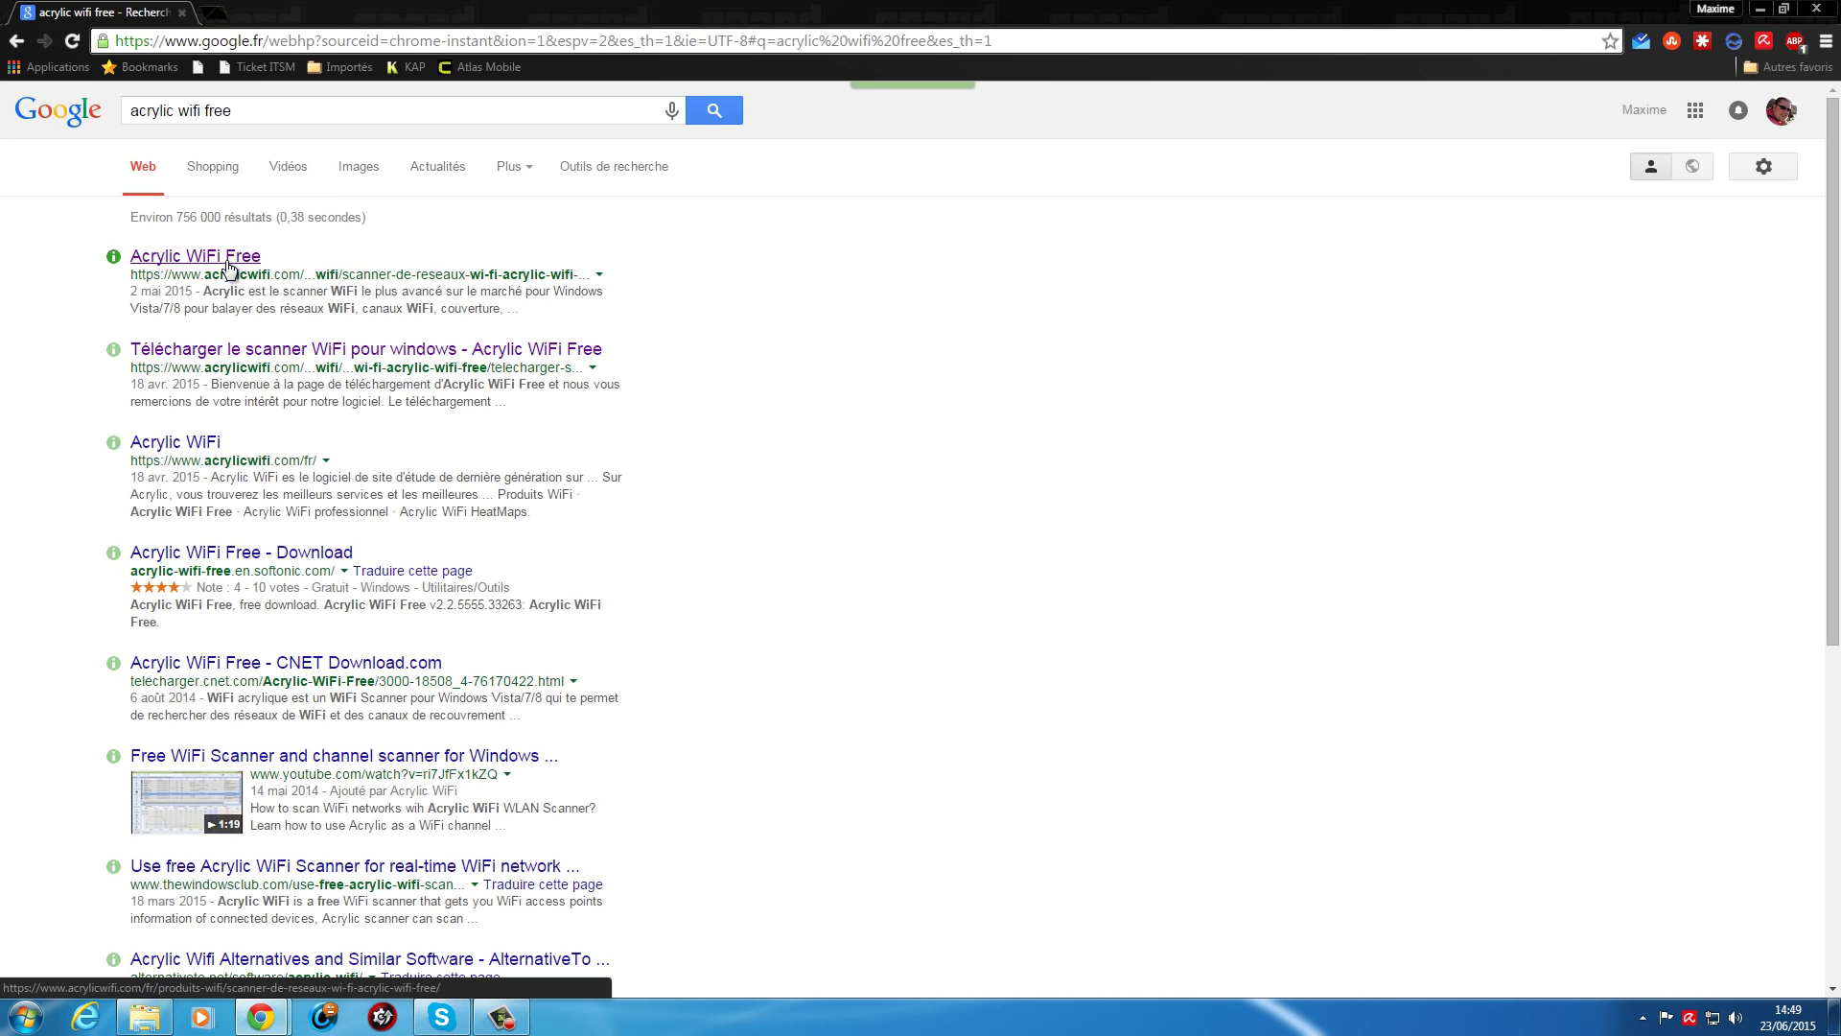
pyautogui.click(229, 264)
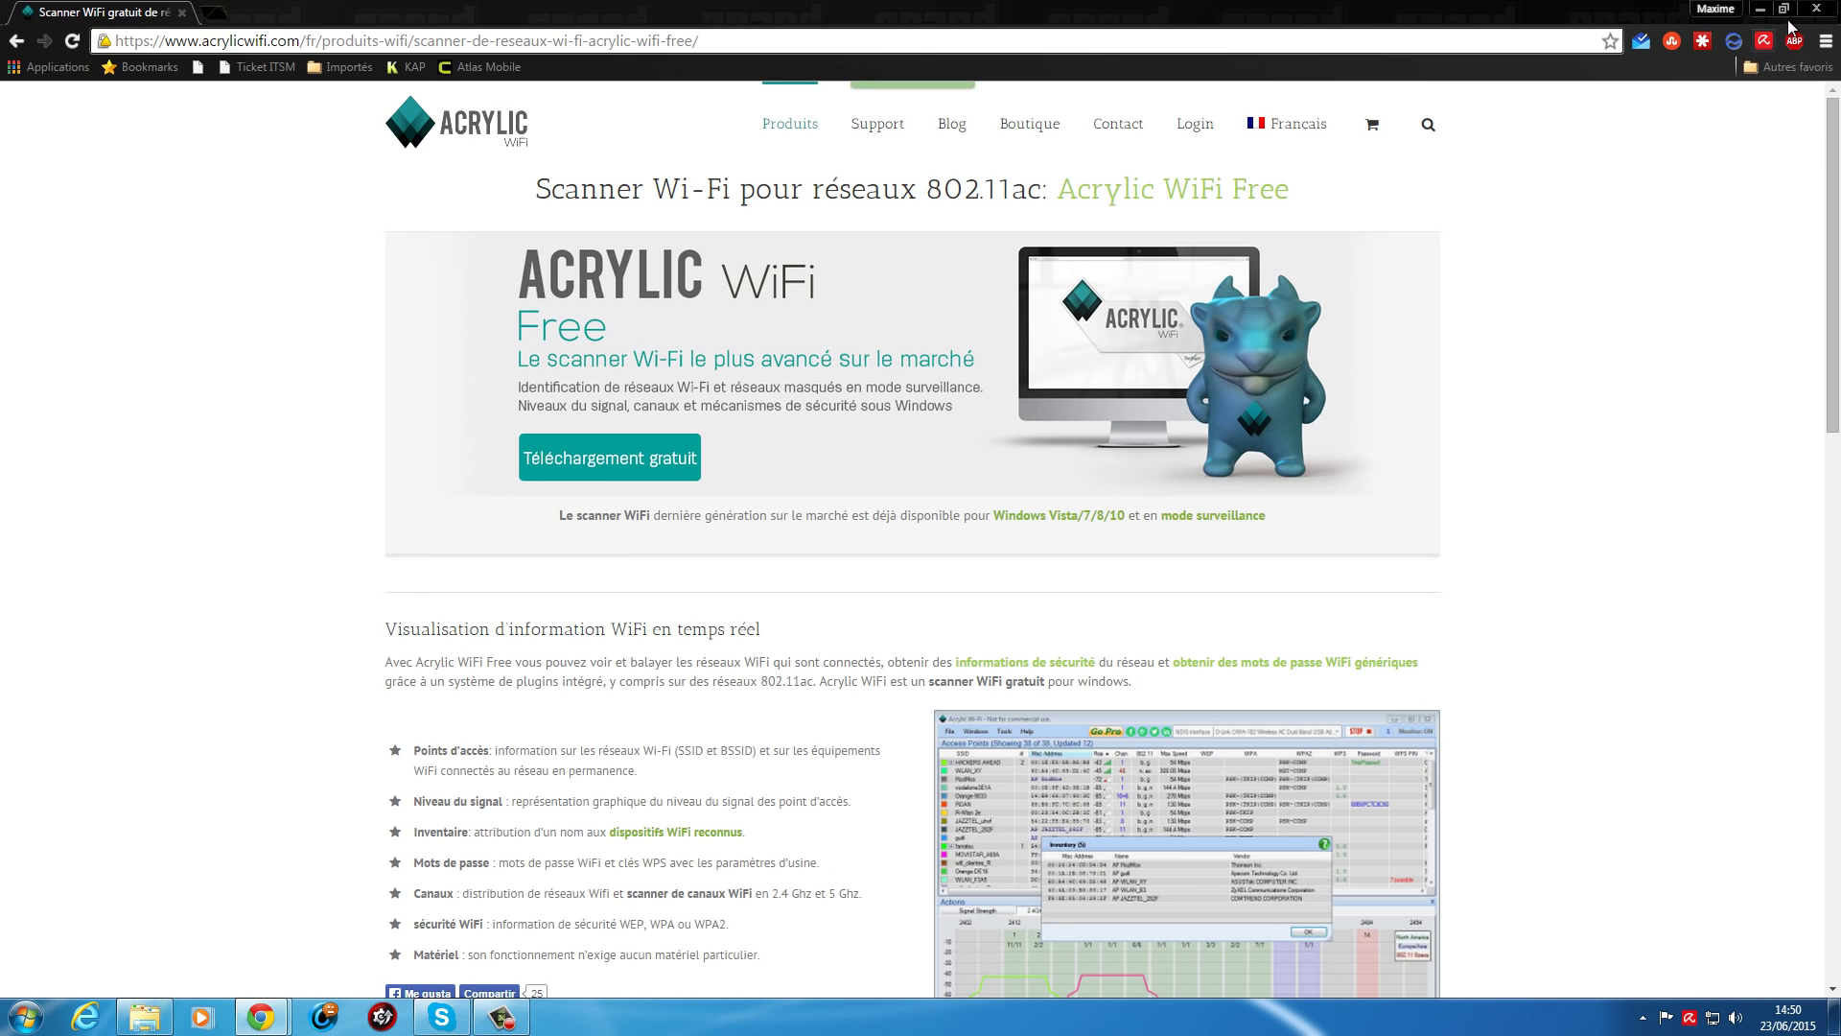
# Close the browser window, launch Acrylic Wi-Fi Free from the desktop and maximize its window.
pyautogui.click(1819, 12)
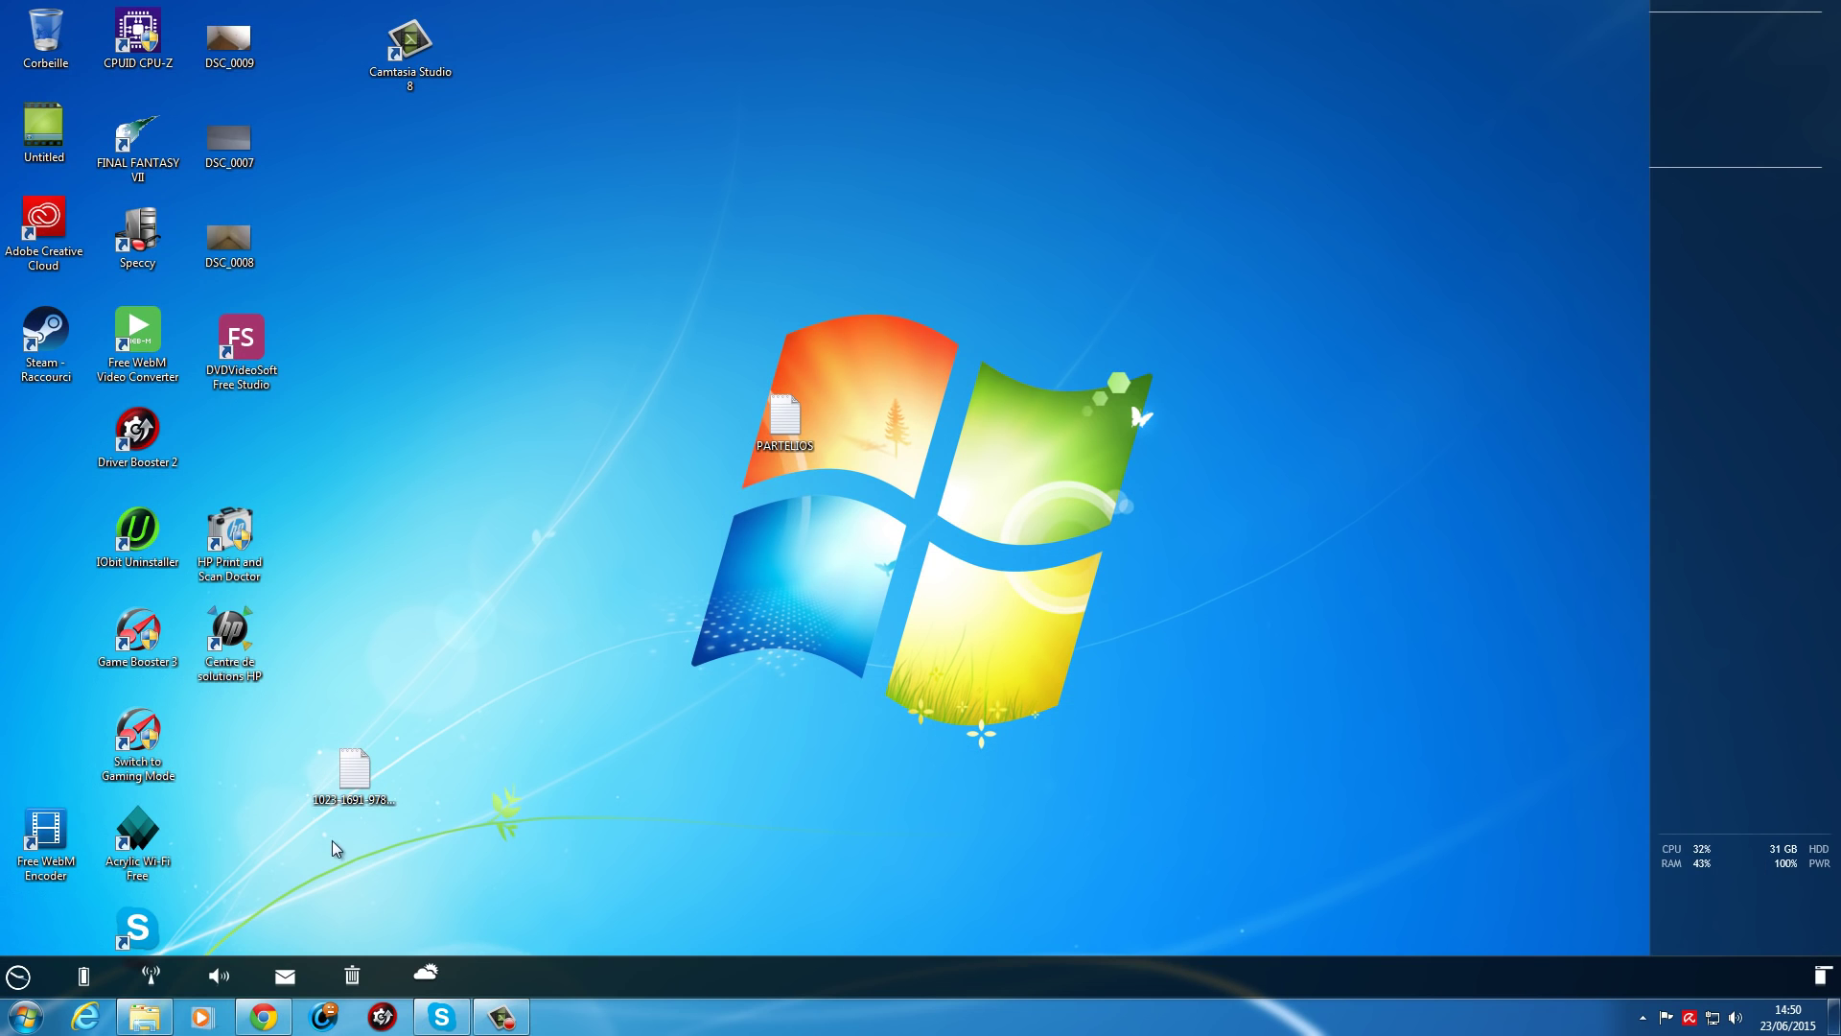
pyautogui.doubleClick(151, 842)
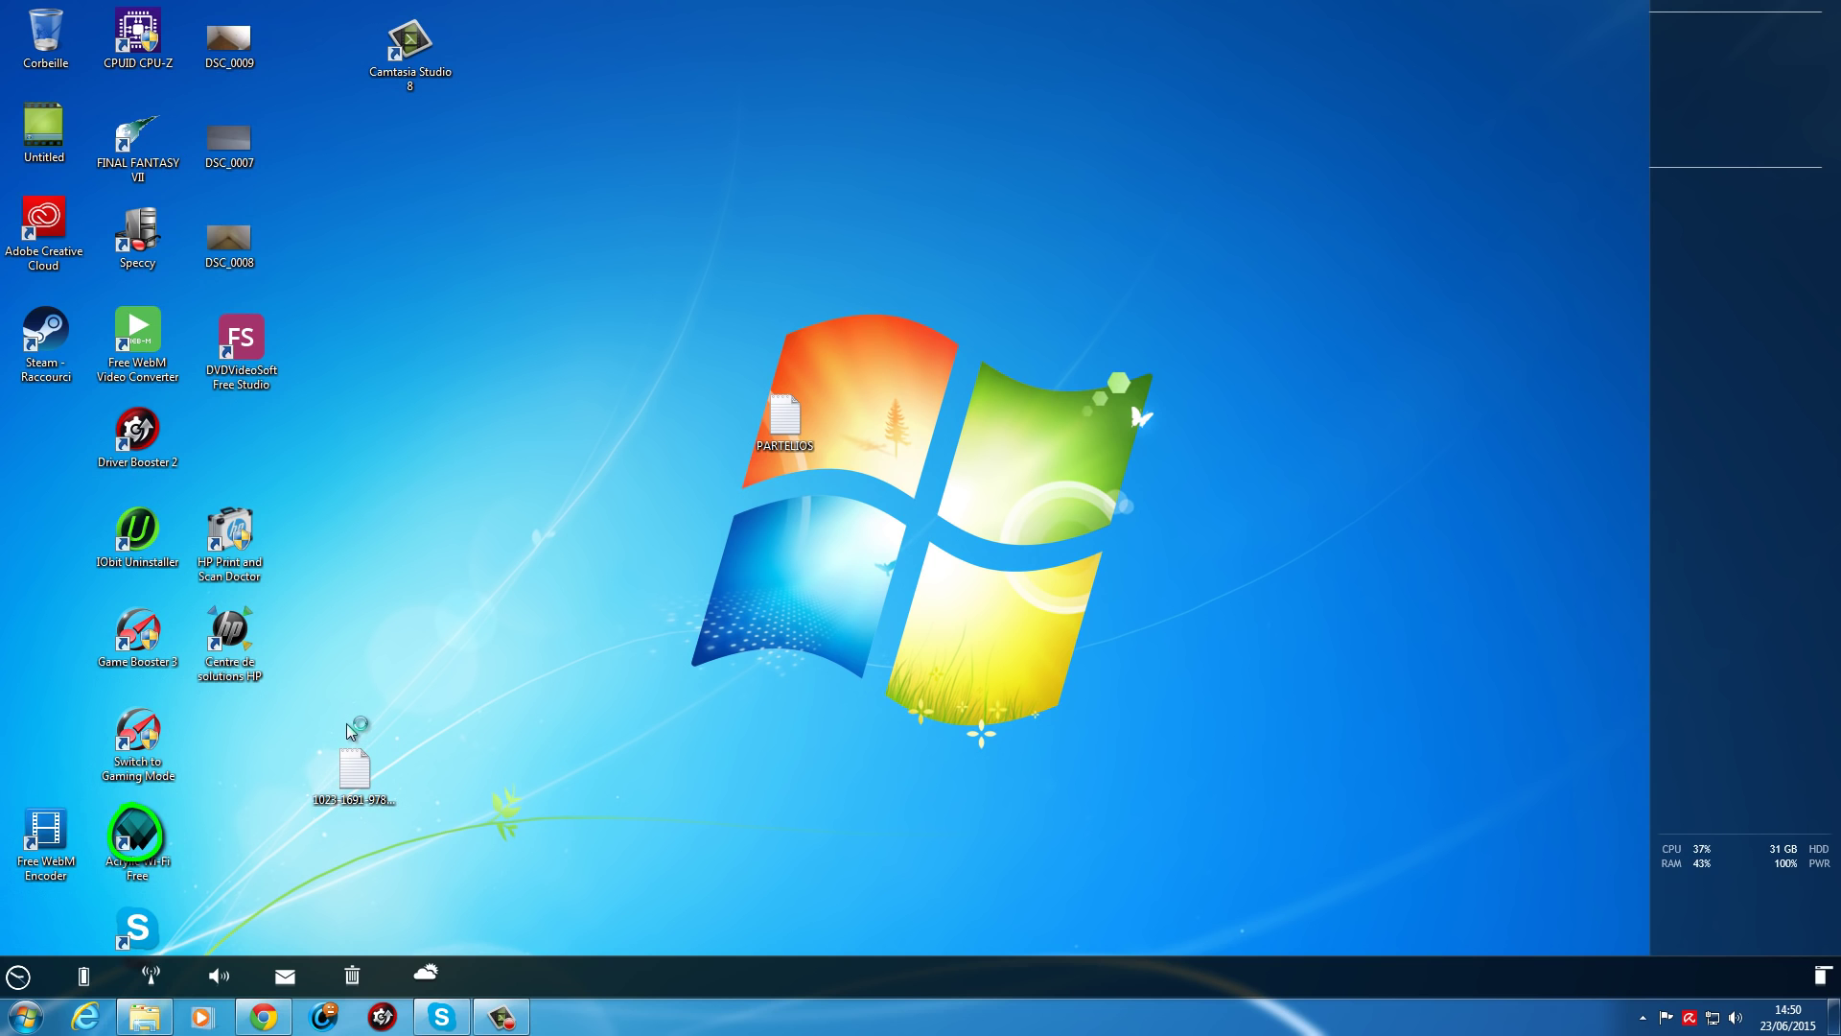
pyautogui.click(1506, 109)
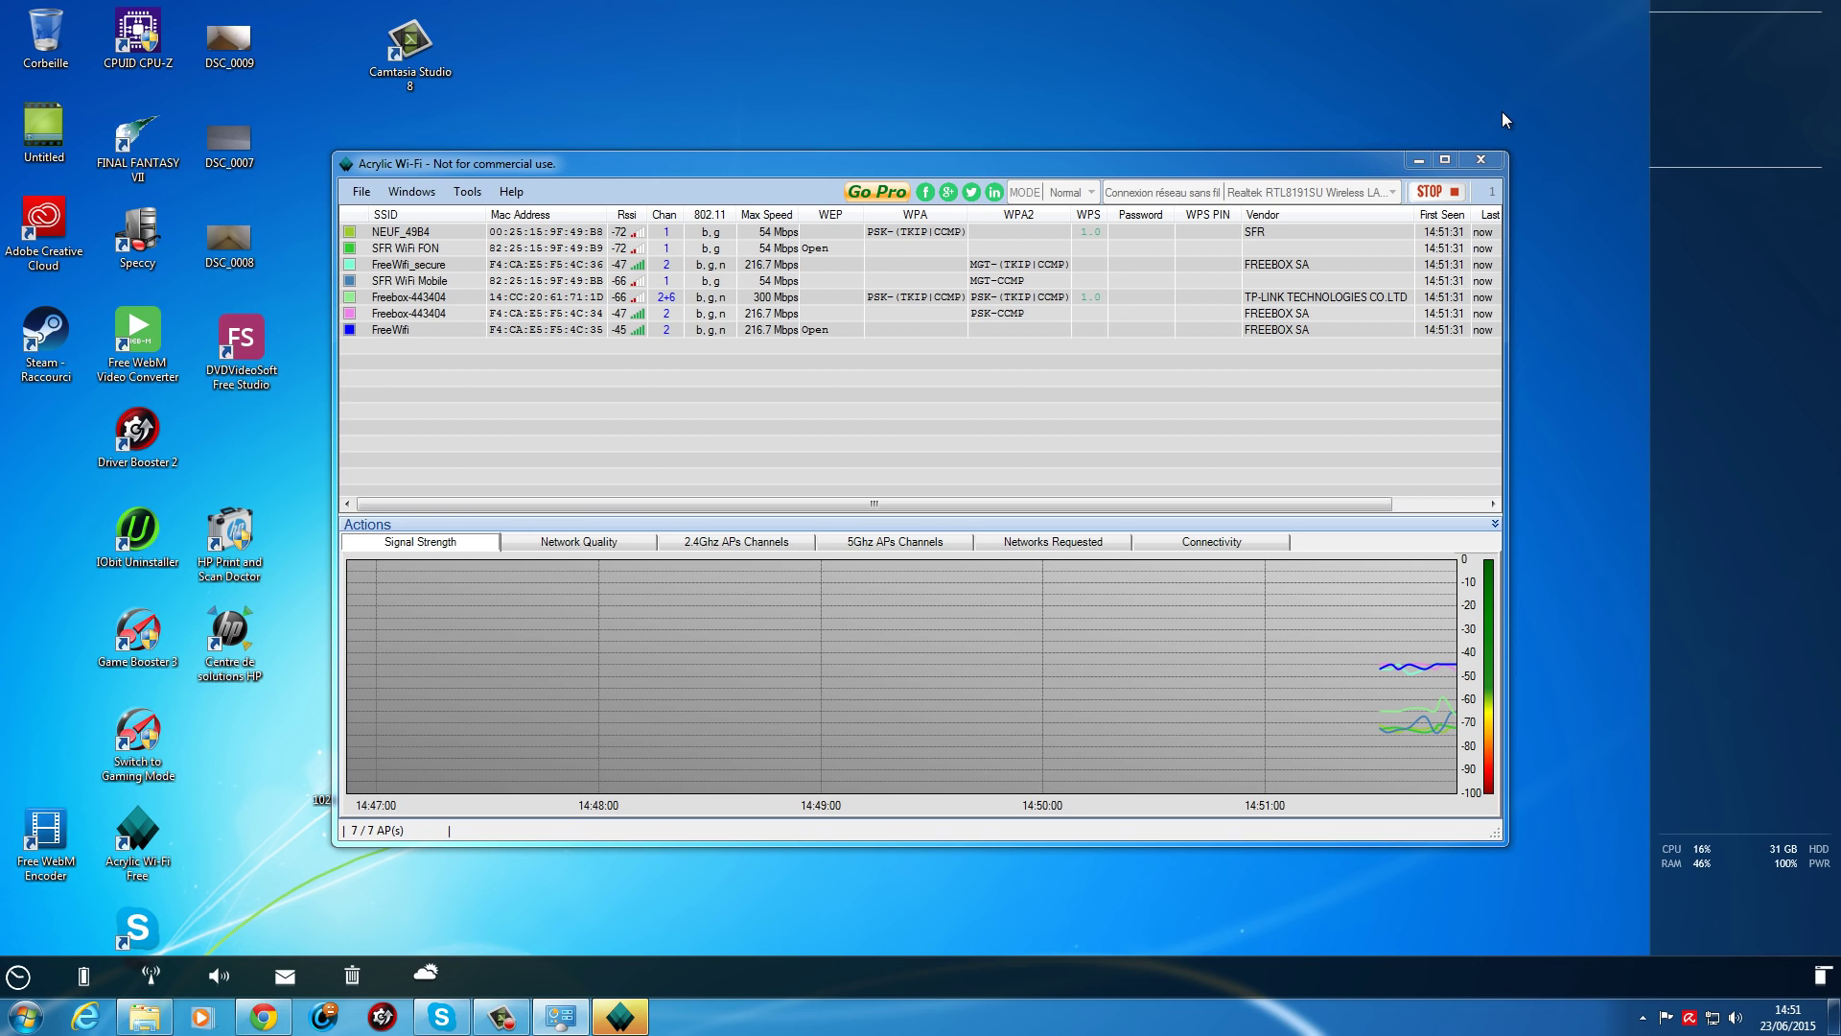
pyautogui.click(1447, 160)
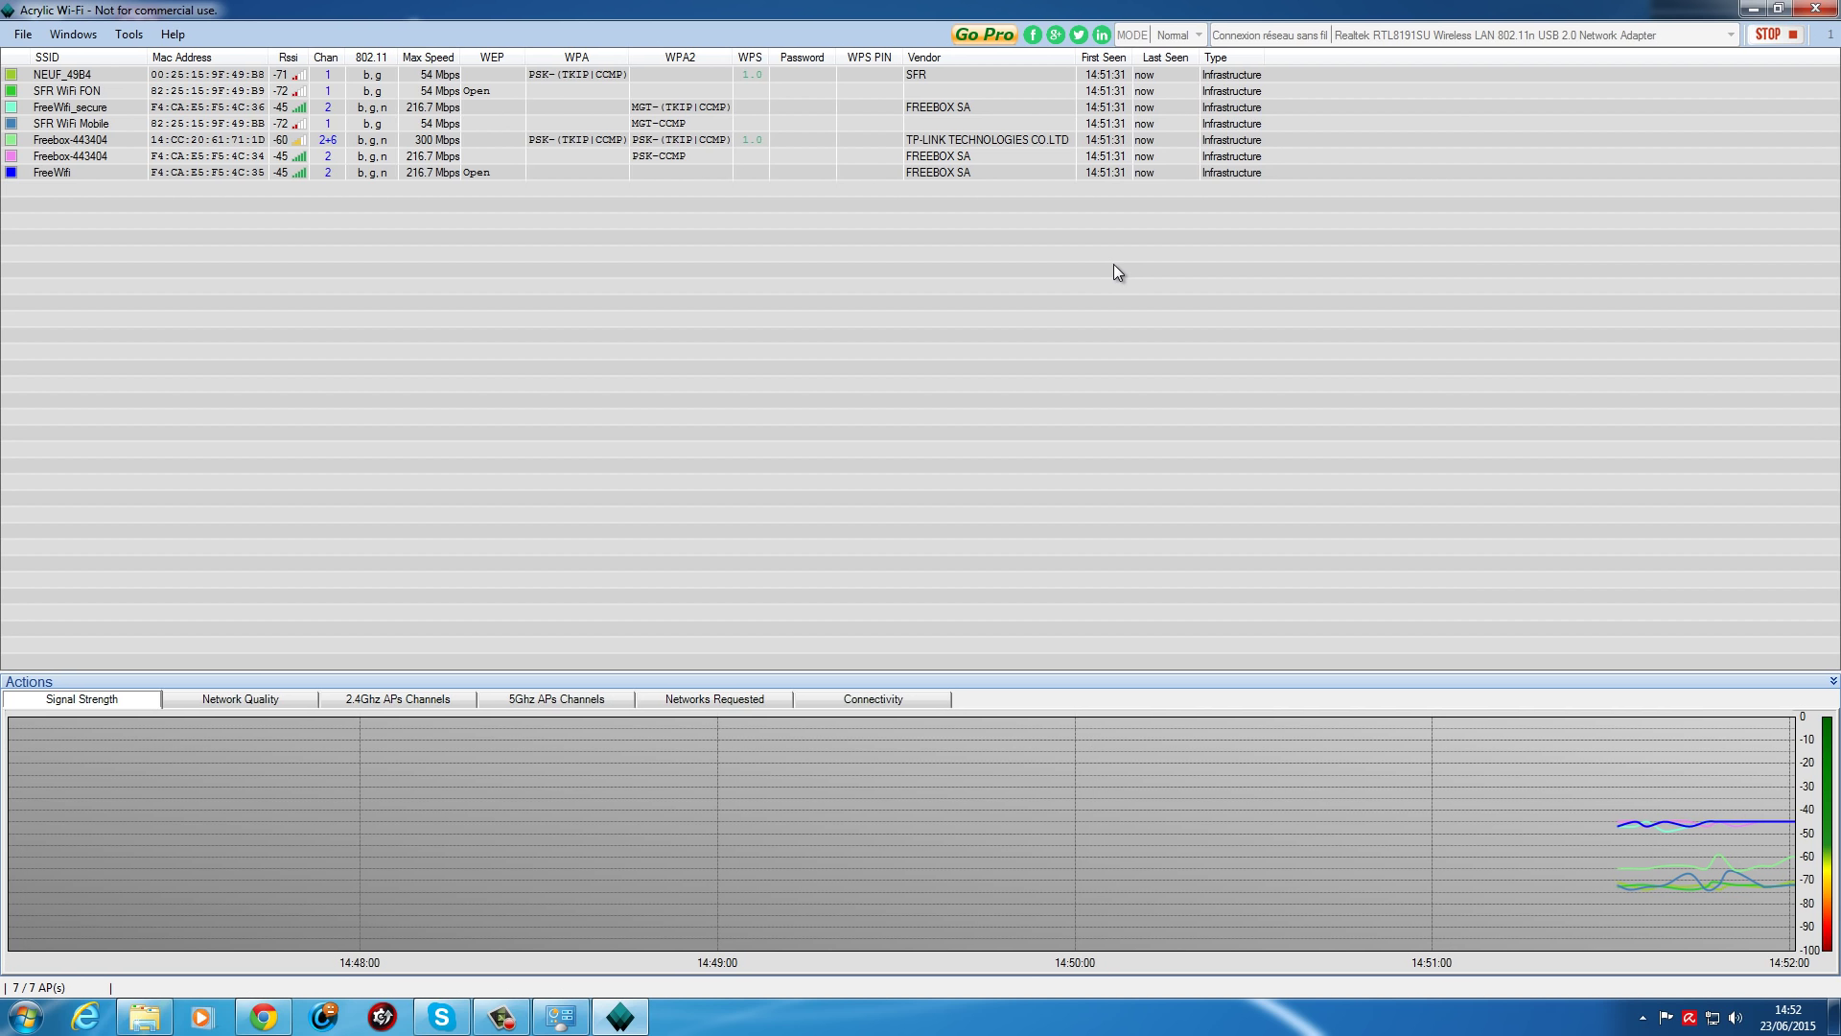
# Select the two Freebox-443404 entries in turn in the network list to compare them.
pyautogui.click(76, 139)
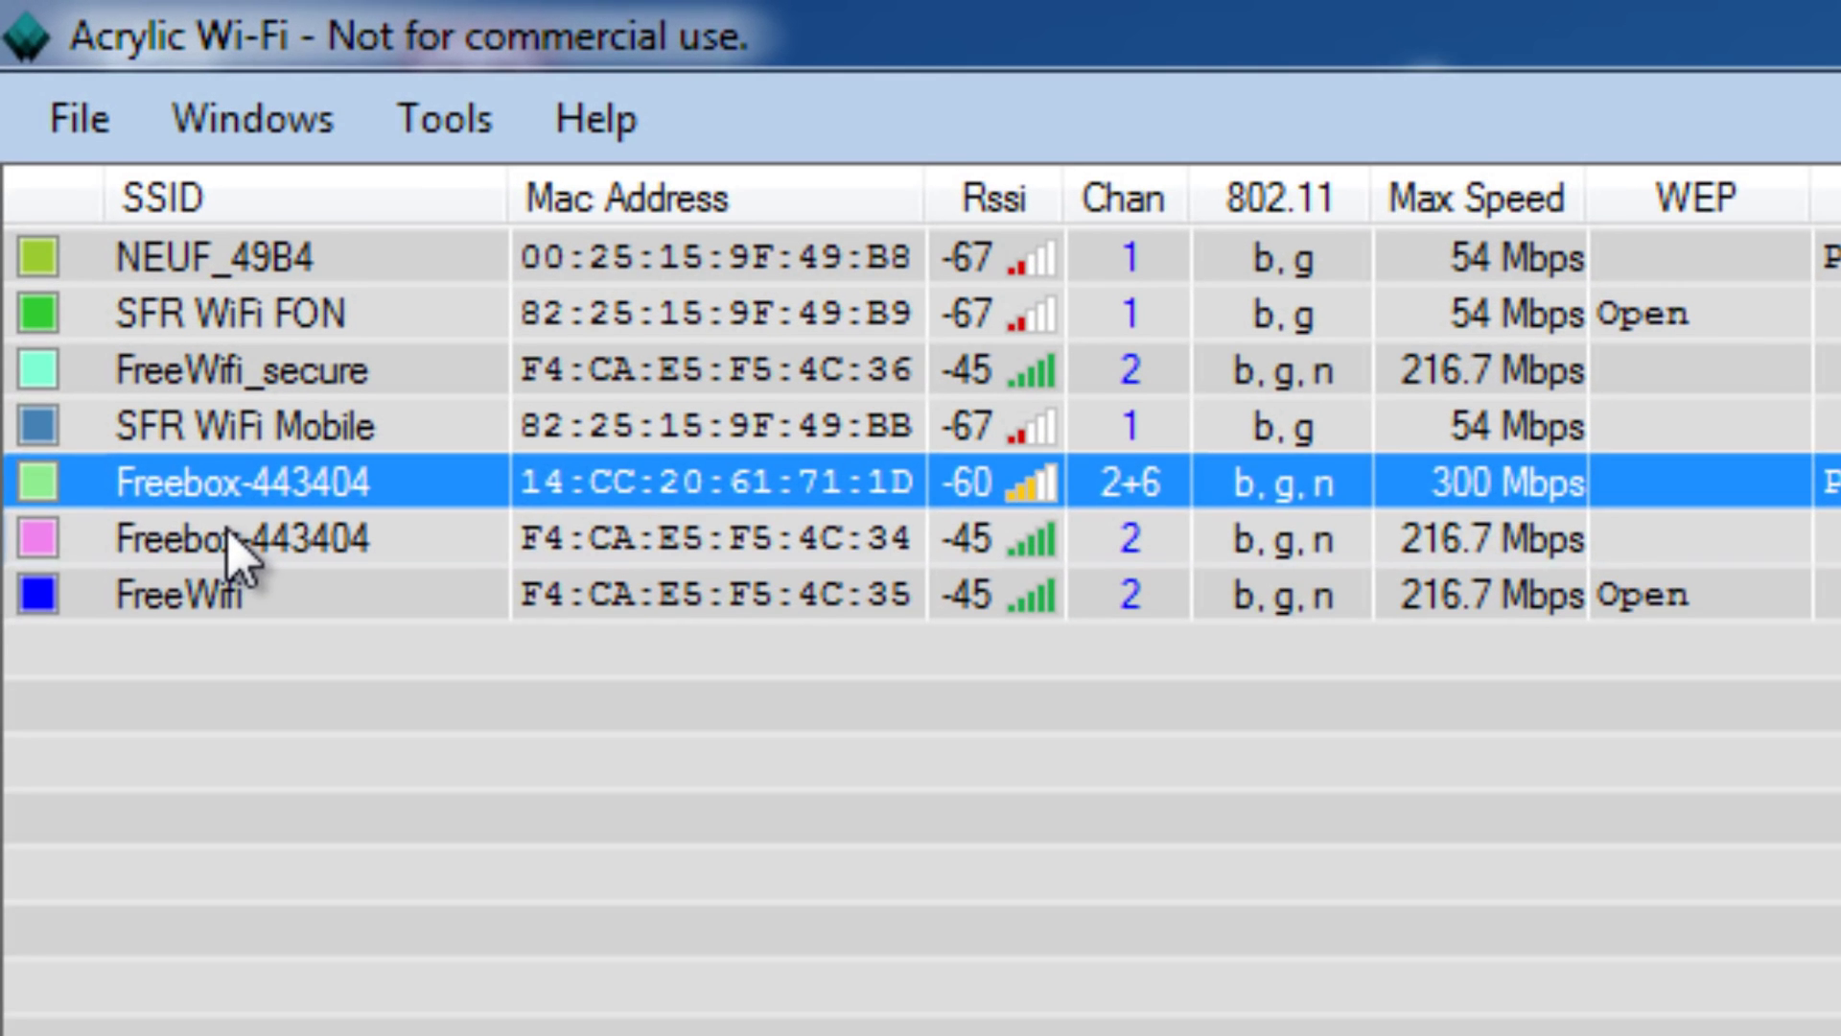
pyautogui.click(70, 155)
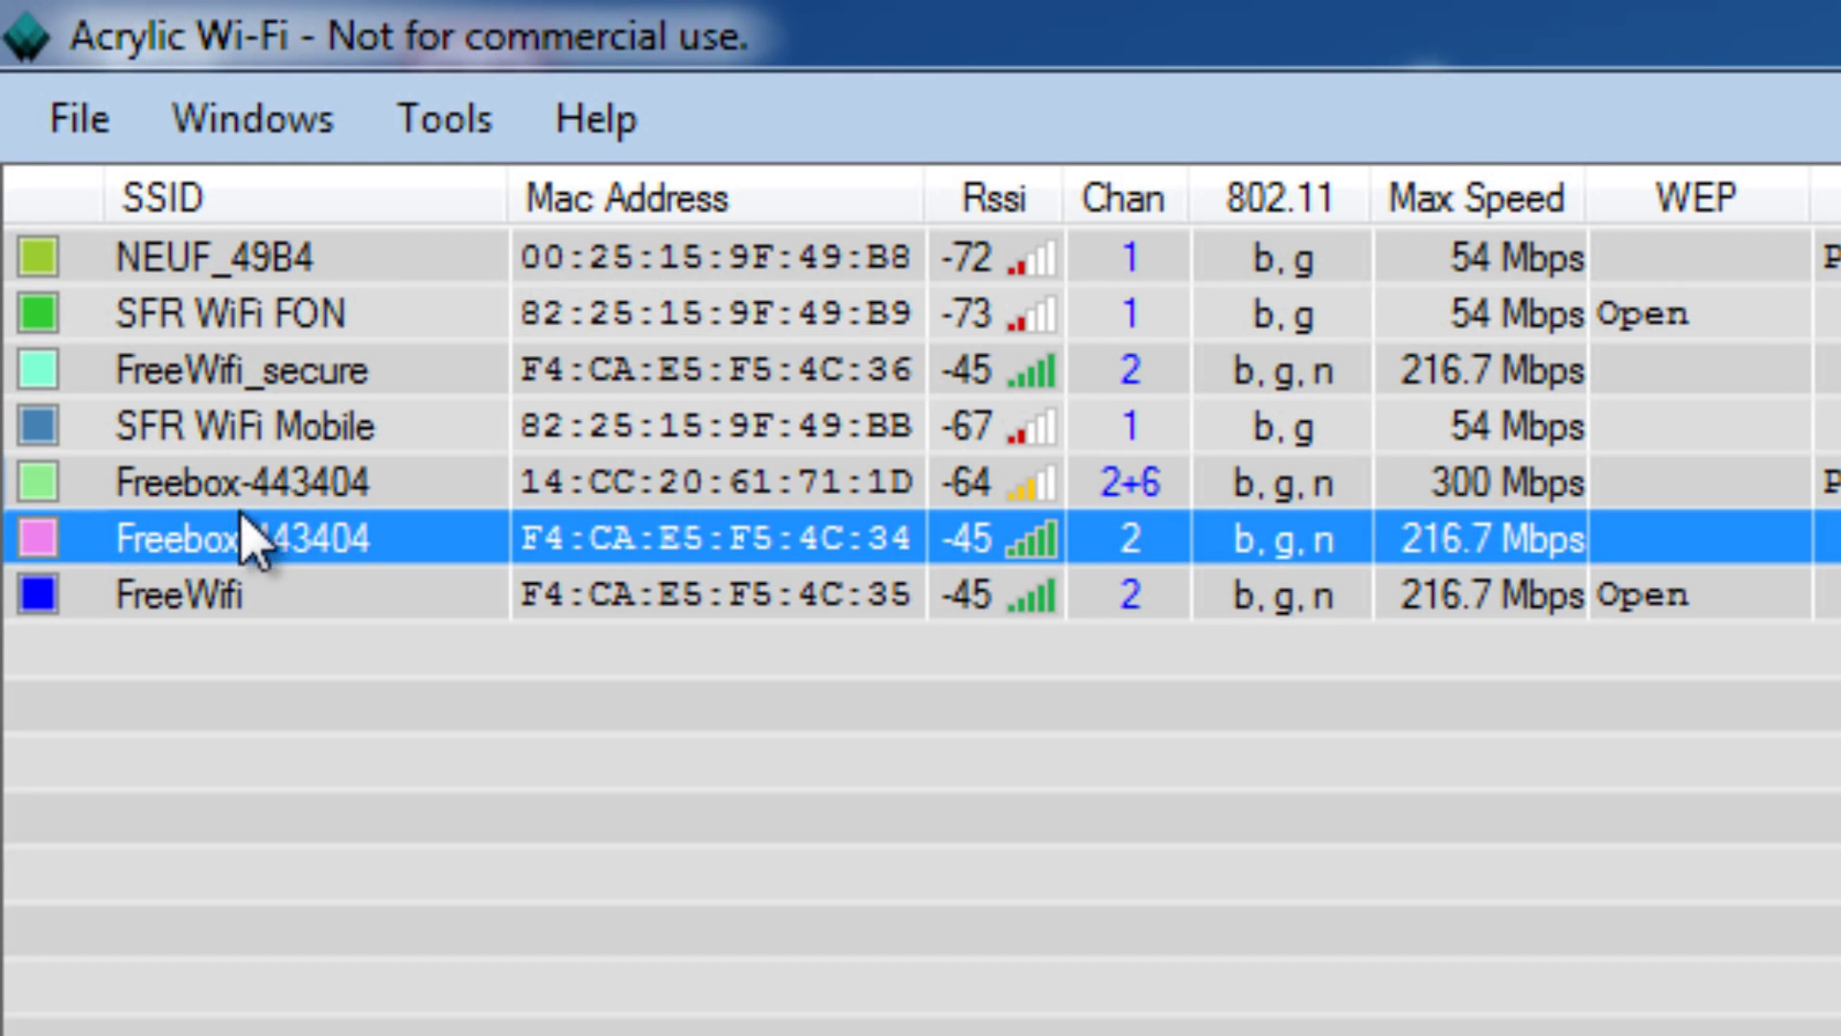
pyautogui.click(267, 482)
pyautogui.click(271, 530)
pyautogui.click(273, 479)
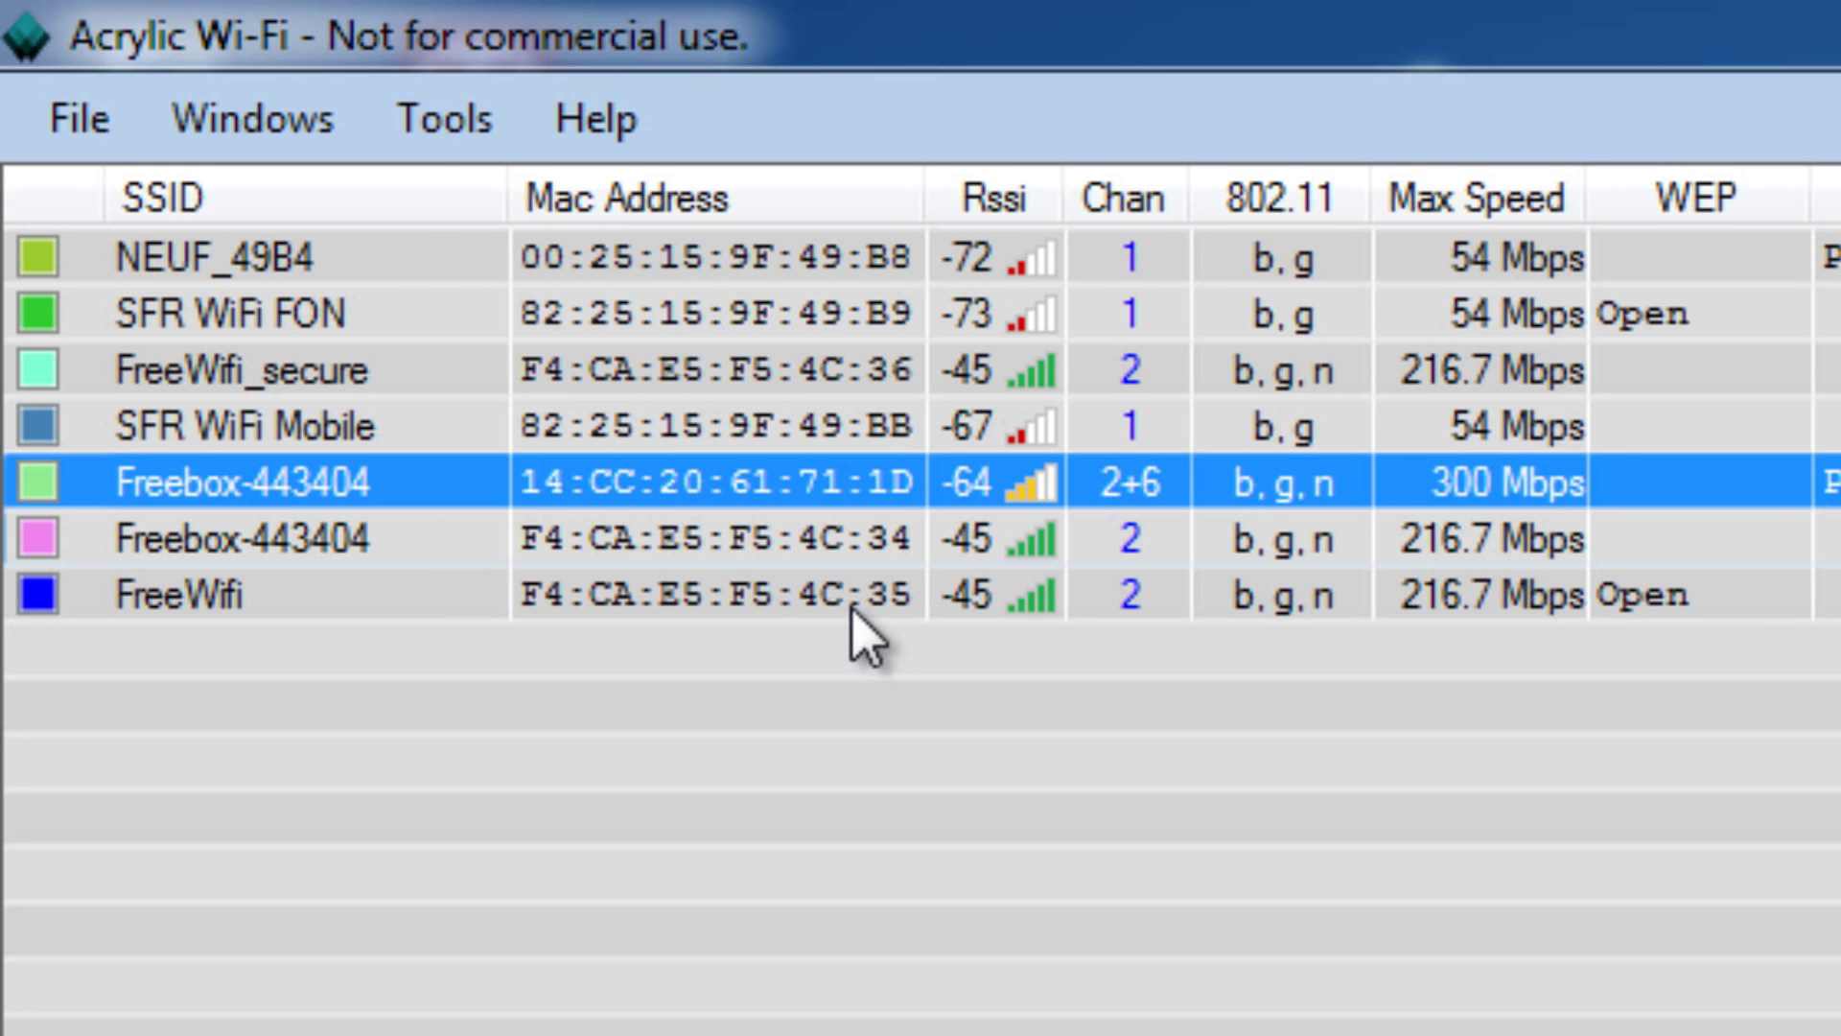
pyautogui.click(581, 542)
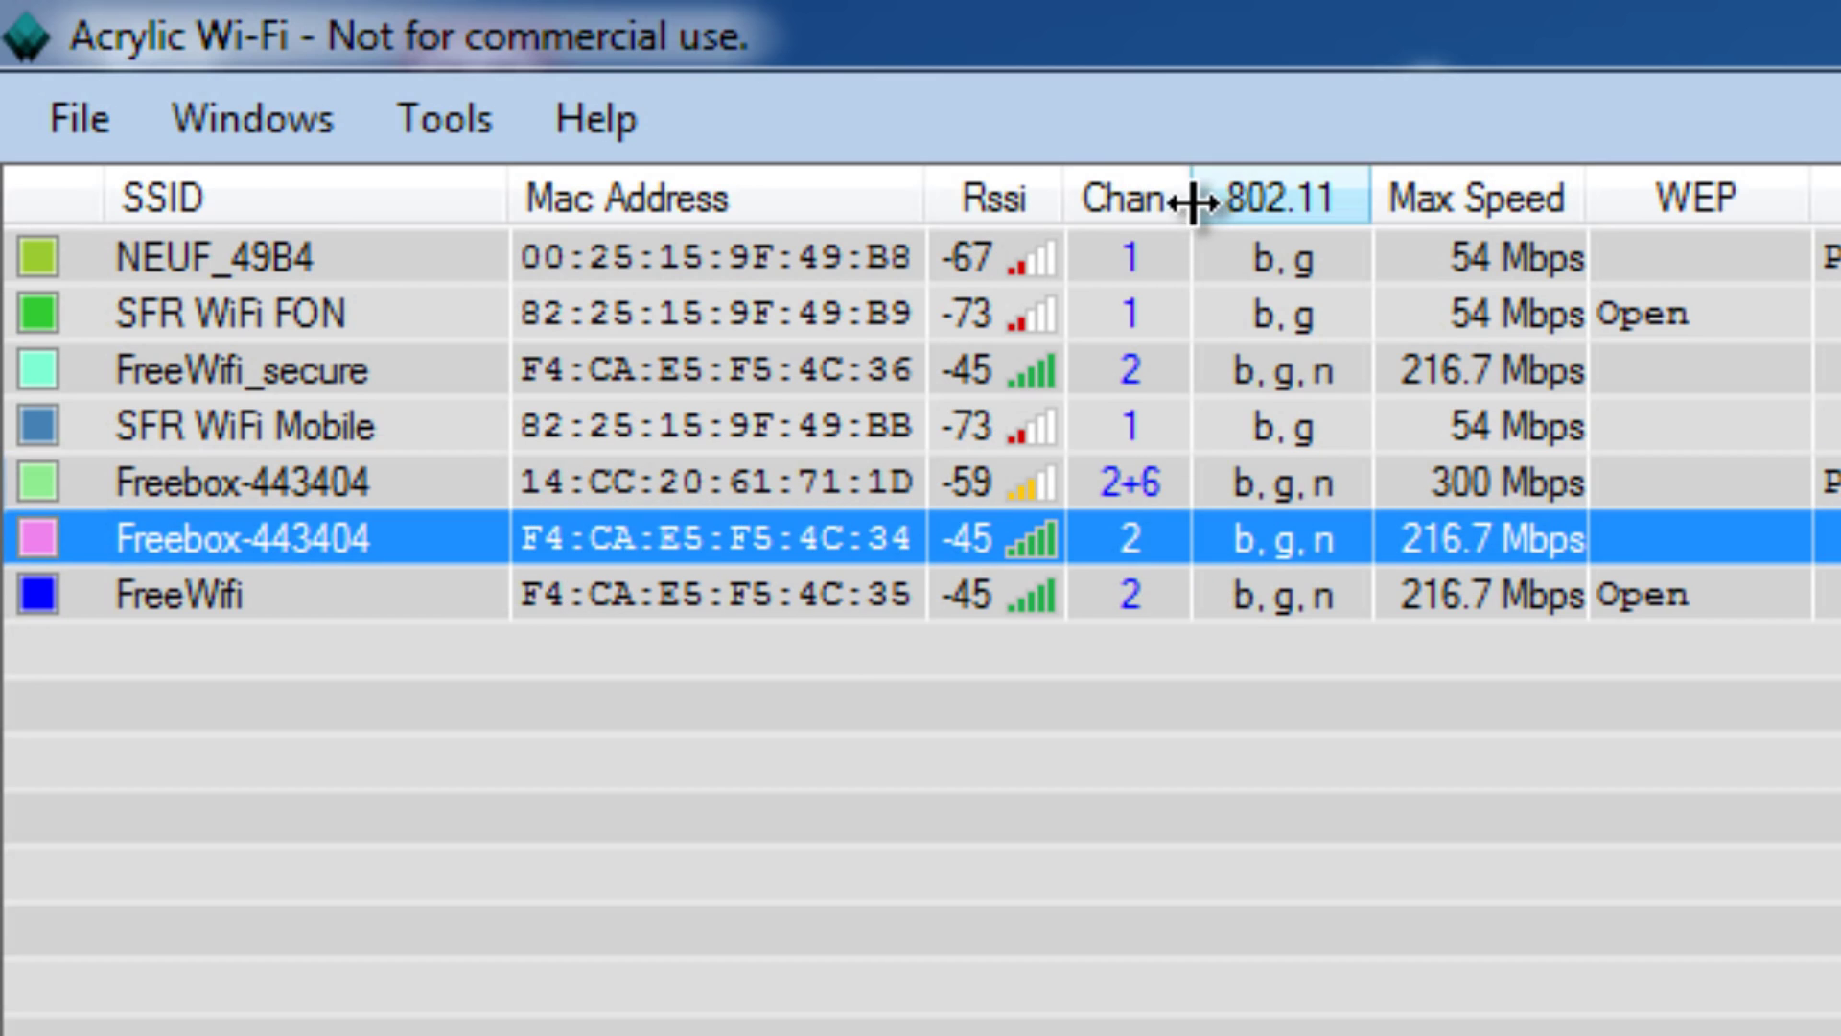
# Widen the Chan column and compare the channels of NEUF_49B4, SFR WiFi FON and the Freebox networks.
pyautogui.moveTo(1194, 201); pyautogui.dragTo(1410, 218)
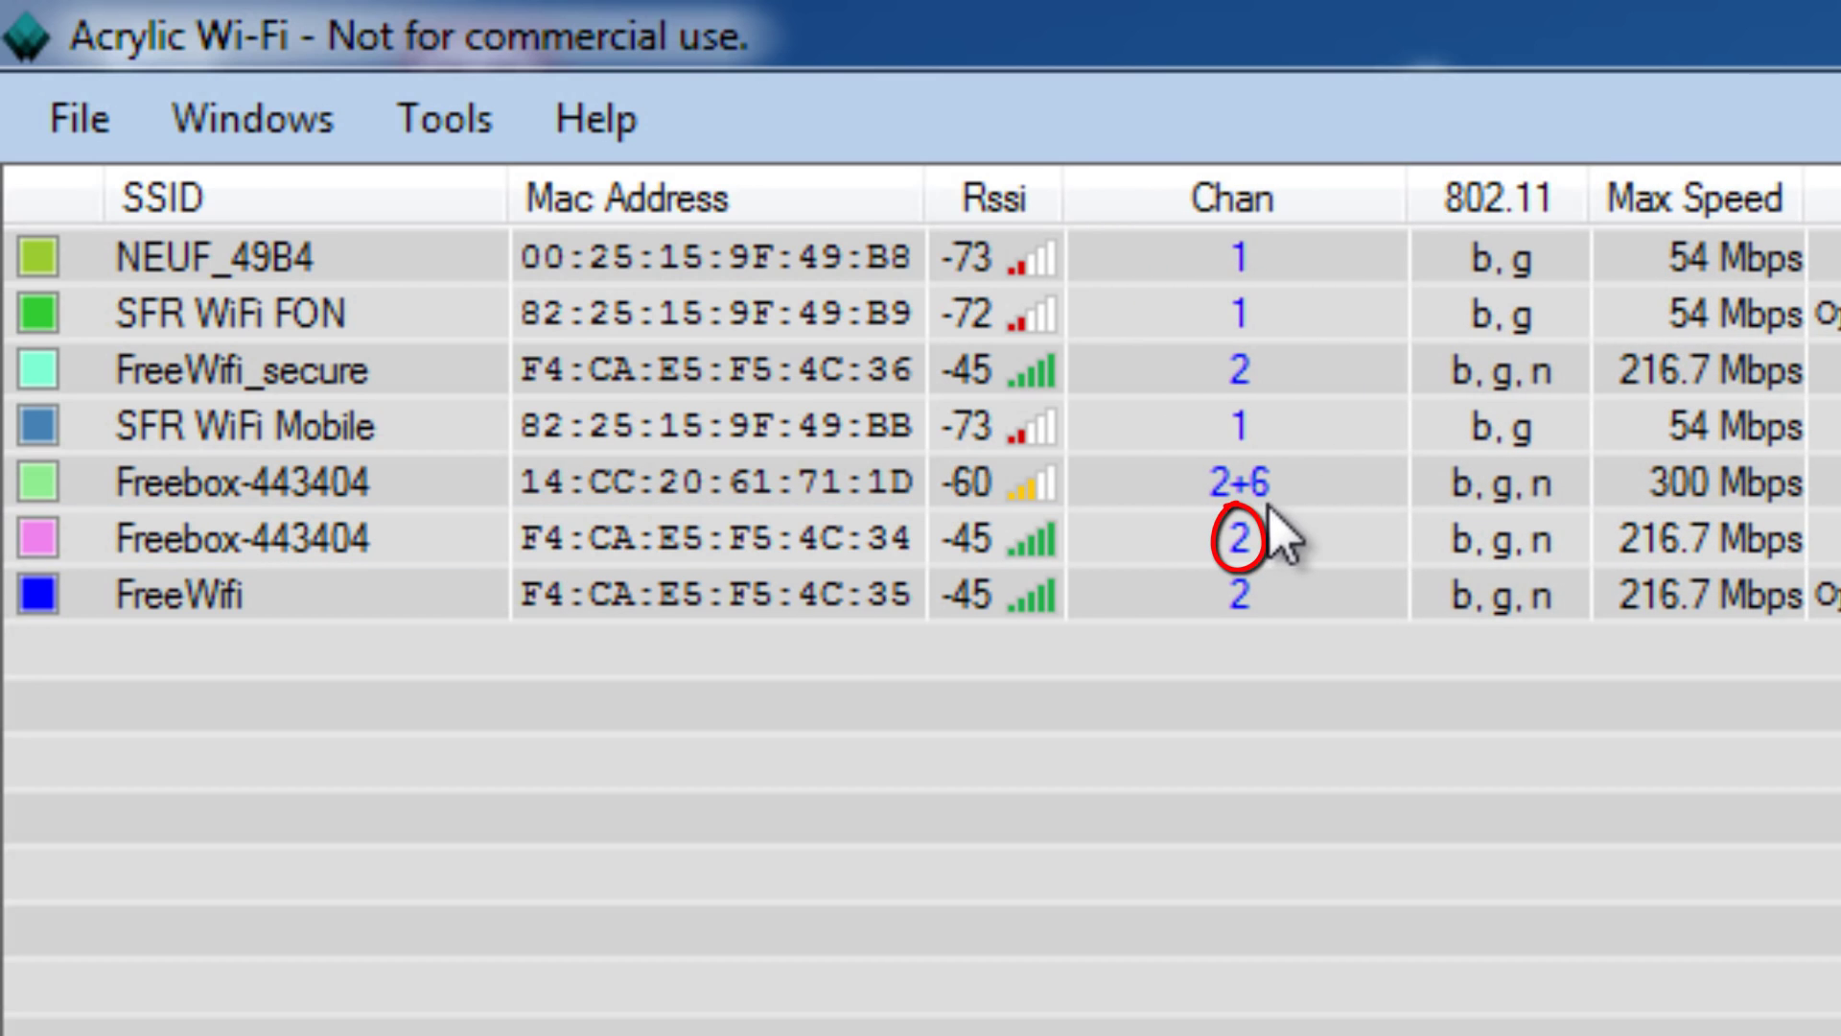
pyautogui.click(230, 256)
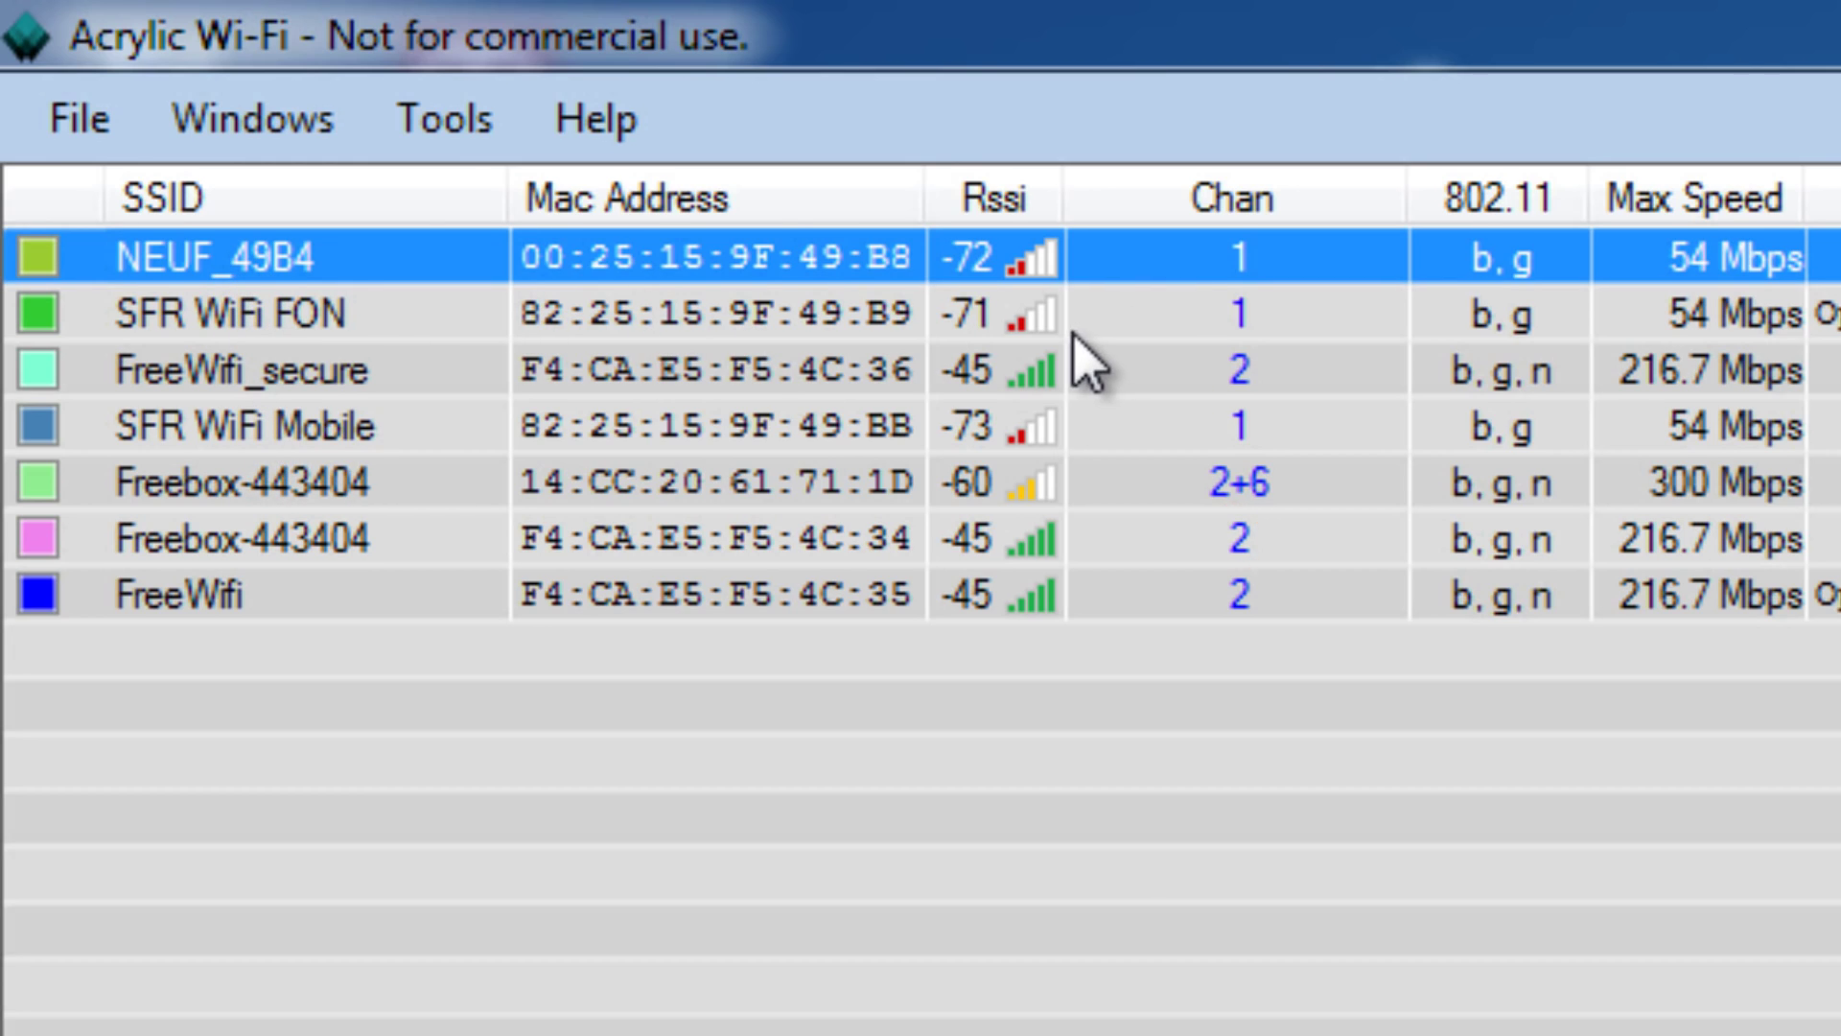
pyautogui.click(1195, 322)
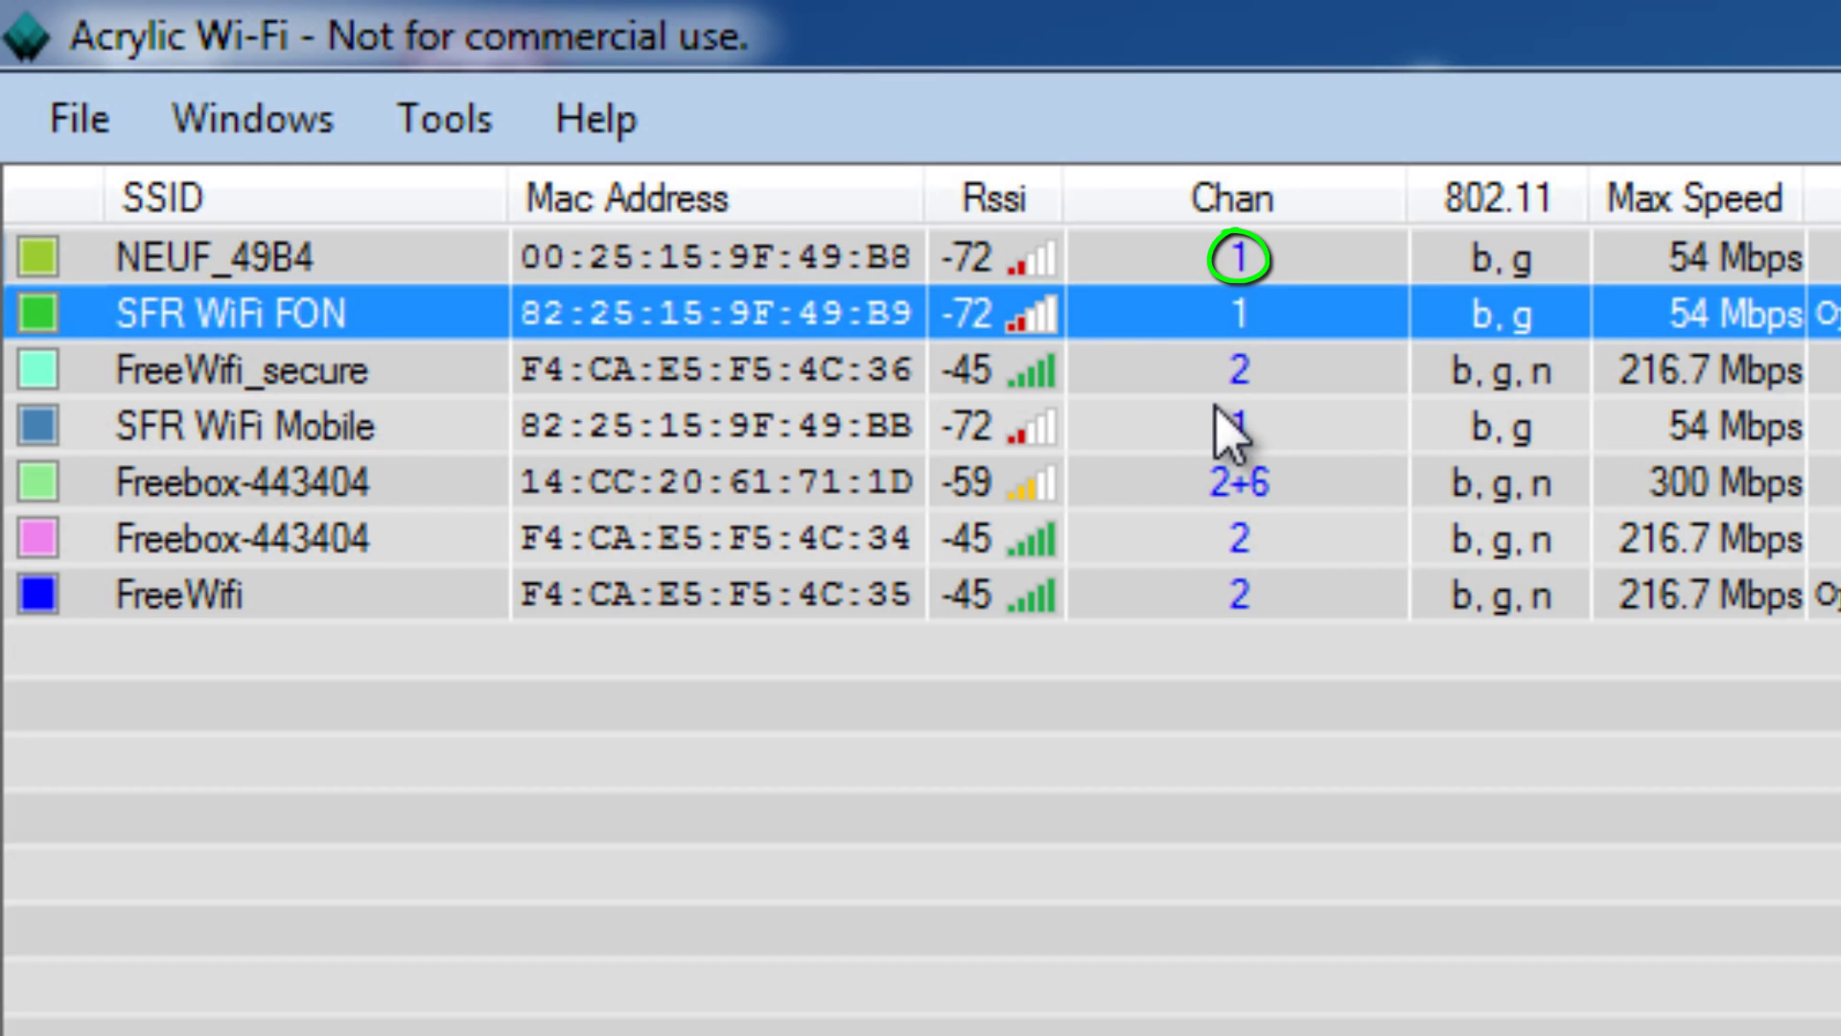
pyautogui.click(1266, 551)
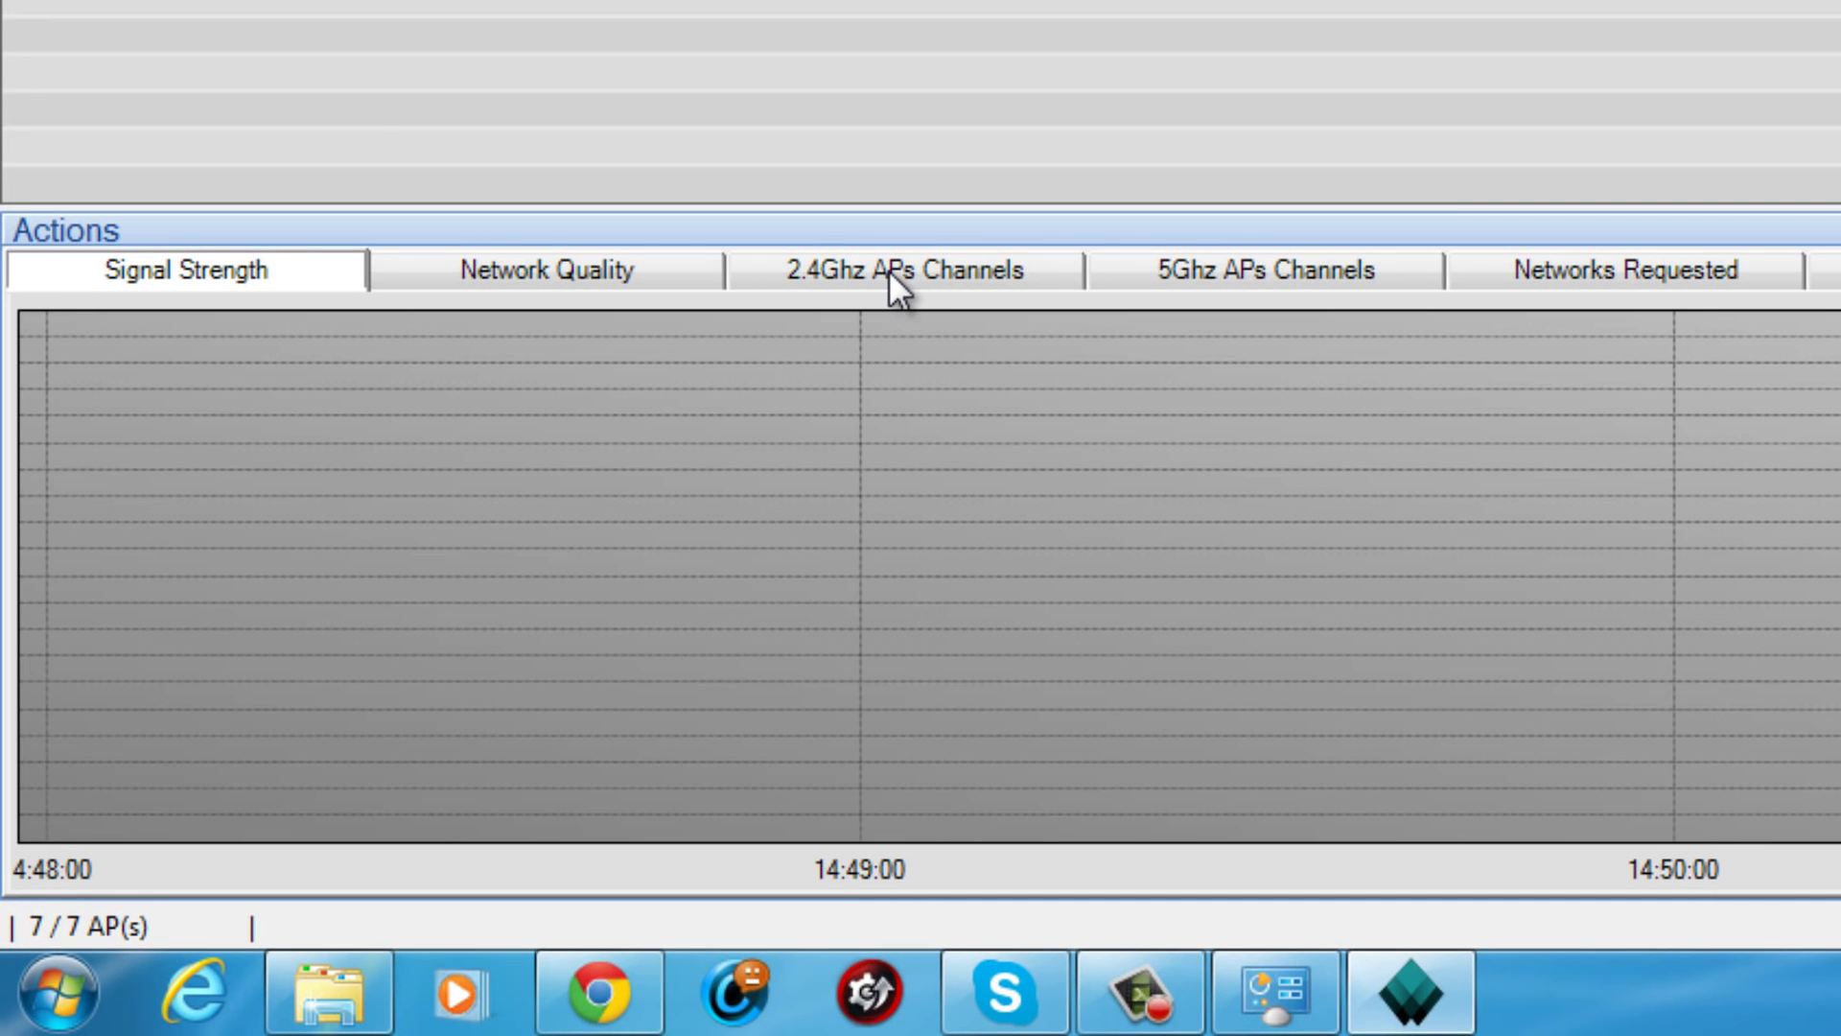
# Show the 2.4Ghz APs Channels graph and highlight individual networks to examine how NEUF_49B4 and both Freebox-443404 entries overlap.
pyautogui.click(893, 268)
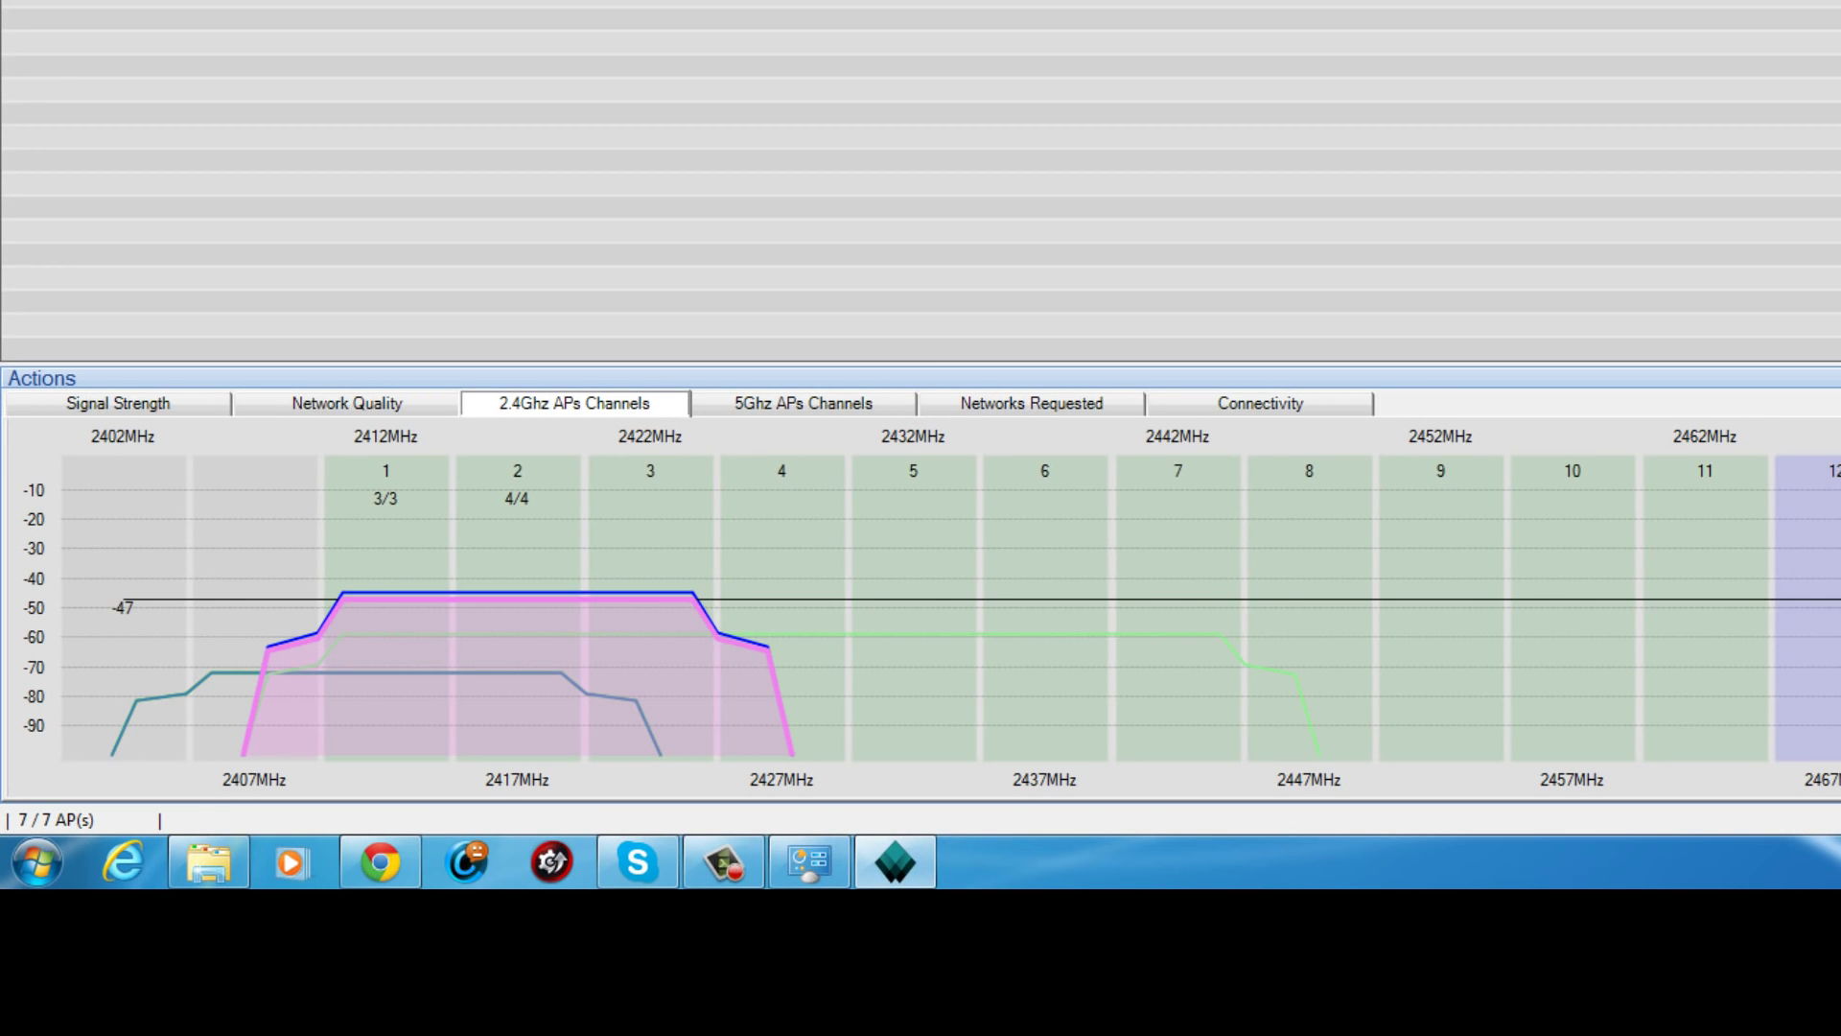
pyautogui.press('Down')
pyautogui.press('Up')
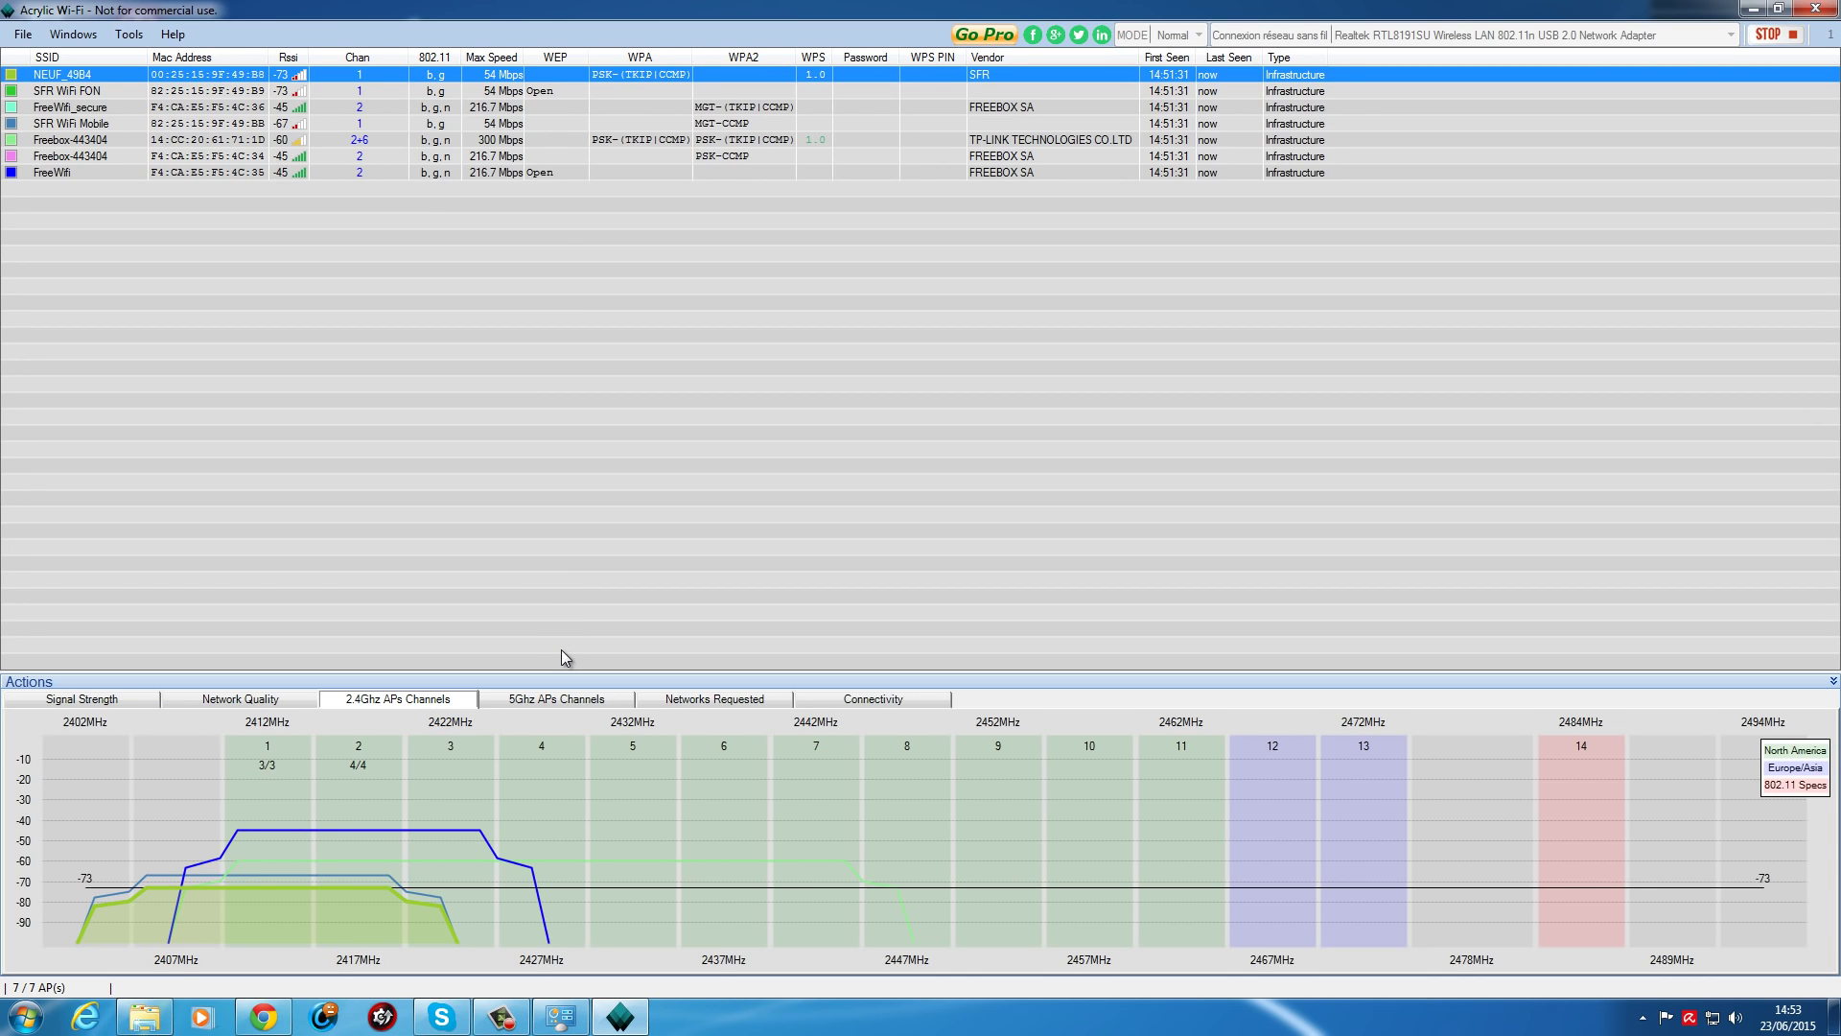
pyautogui.click(382, 141)
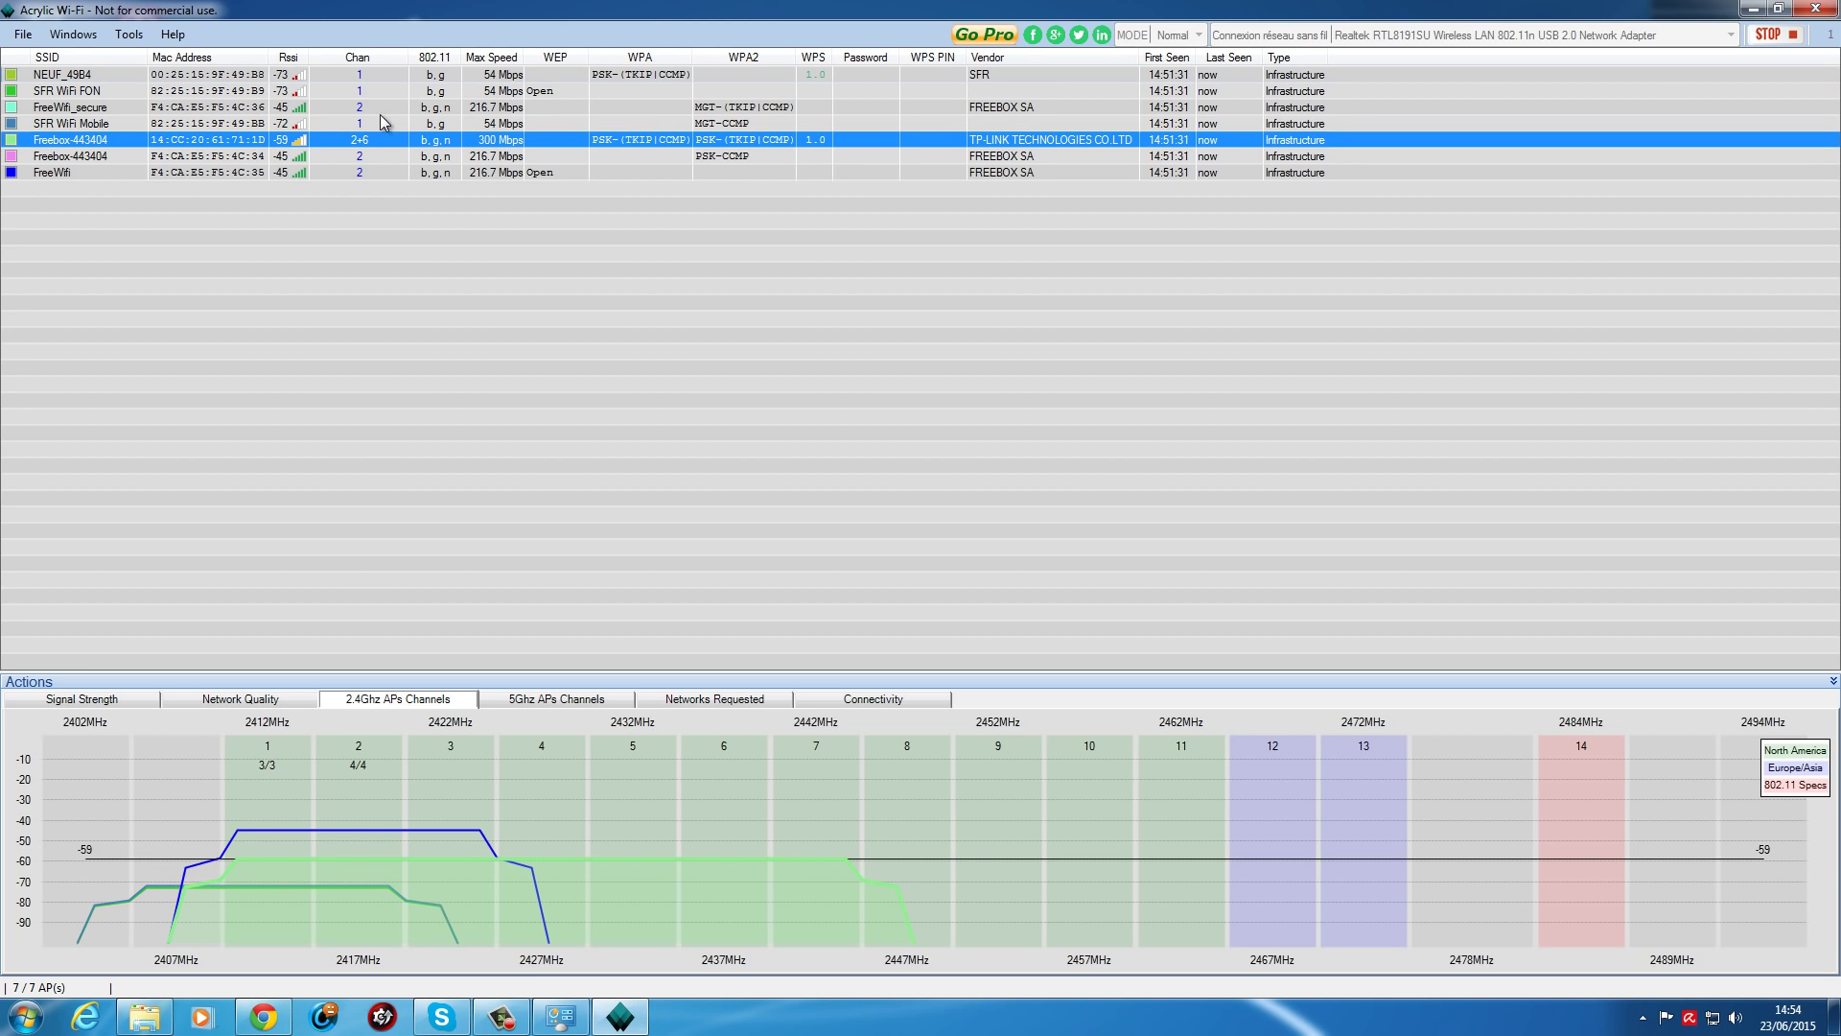
pyautogui.click(356, 160)
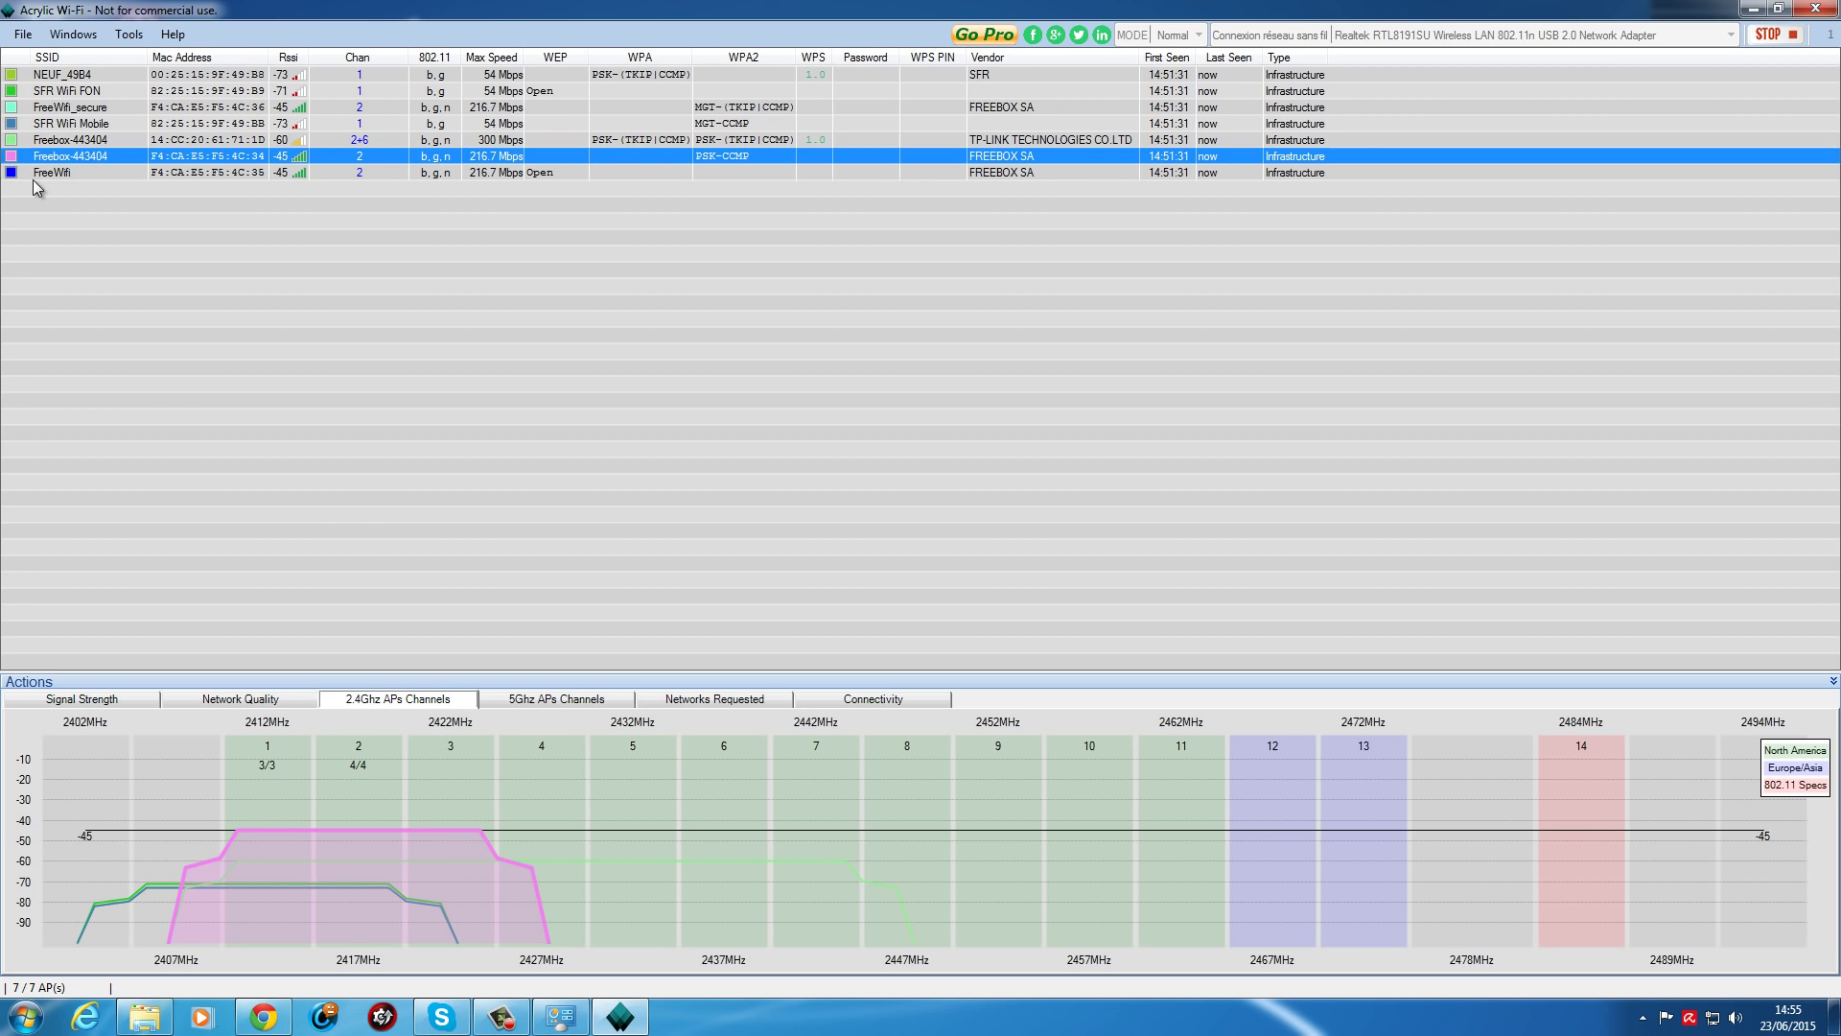
pyautogui.click(92, 141)
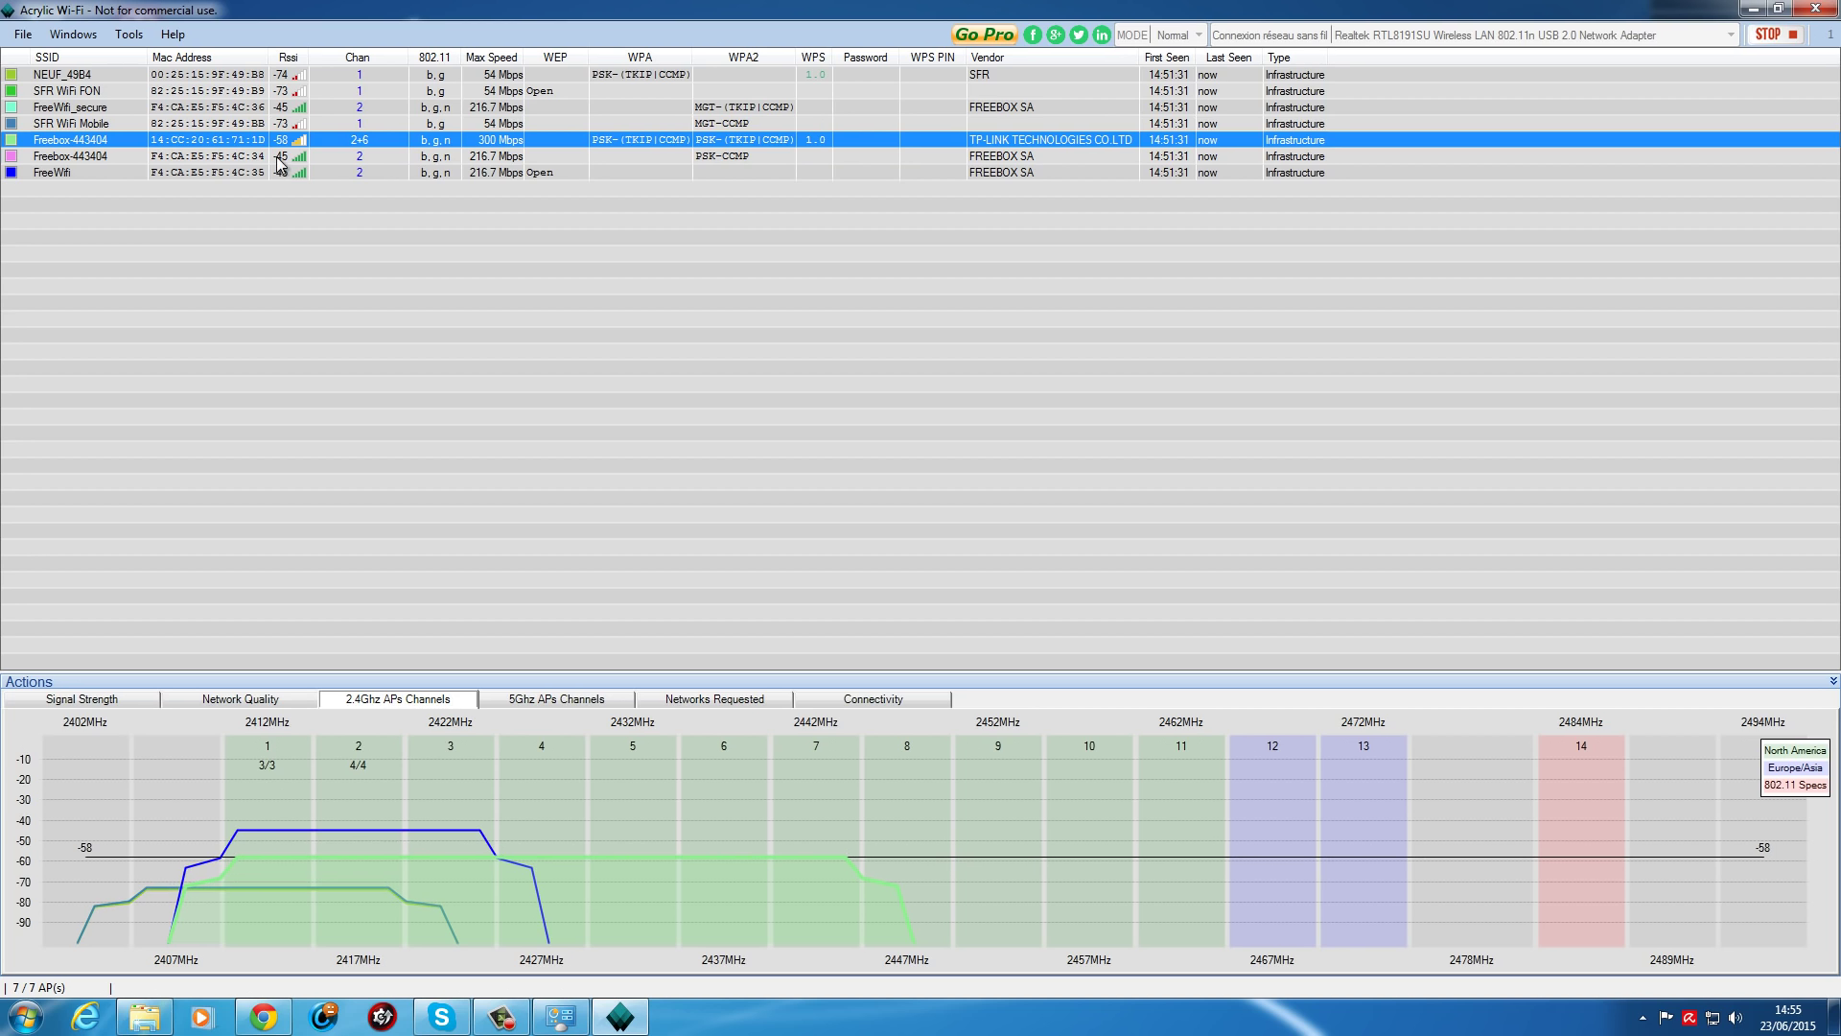
pyautogui.press('Down')
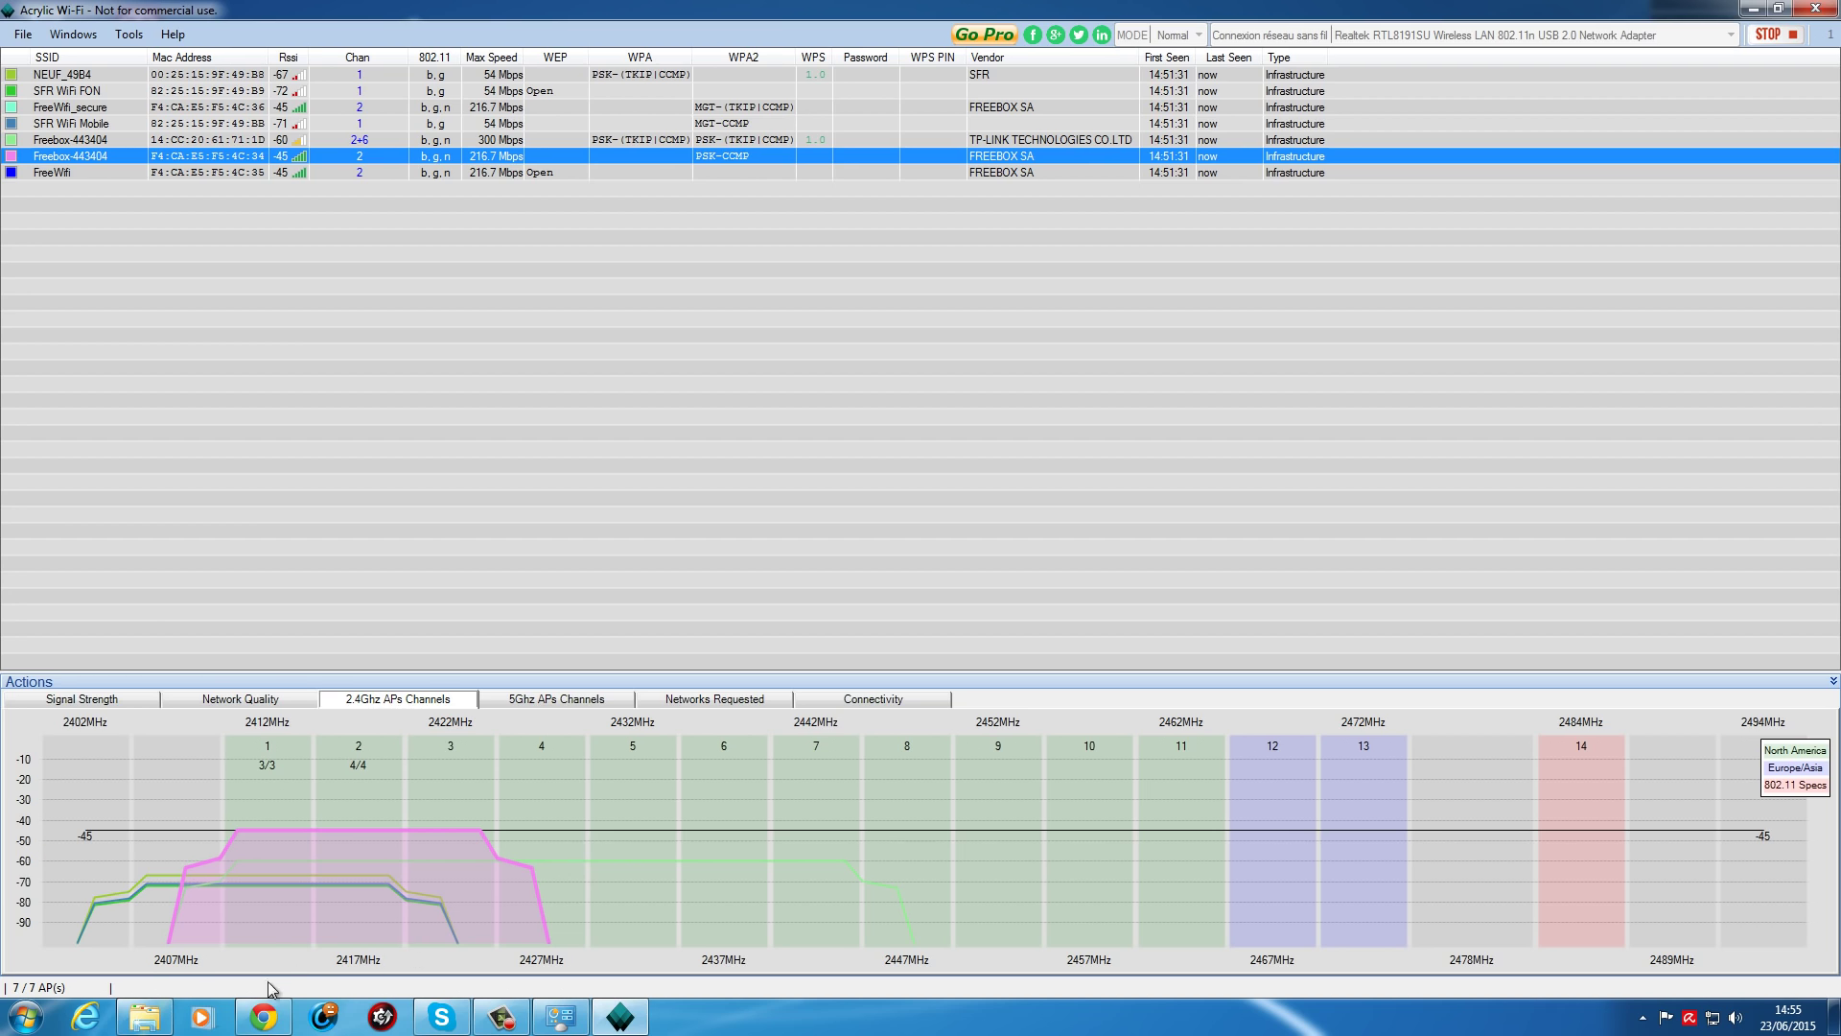
# Open mafreebox.freebox.fr in a new Chrome window and maximize the window.
pyautogui.rightClick(259, 1024)
pyautogui.click(259, 929)
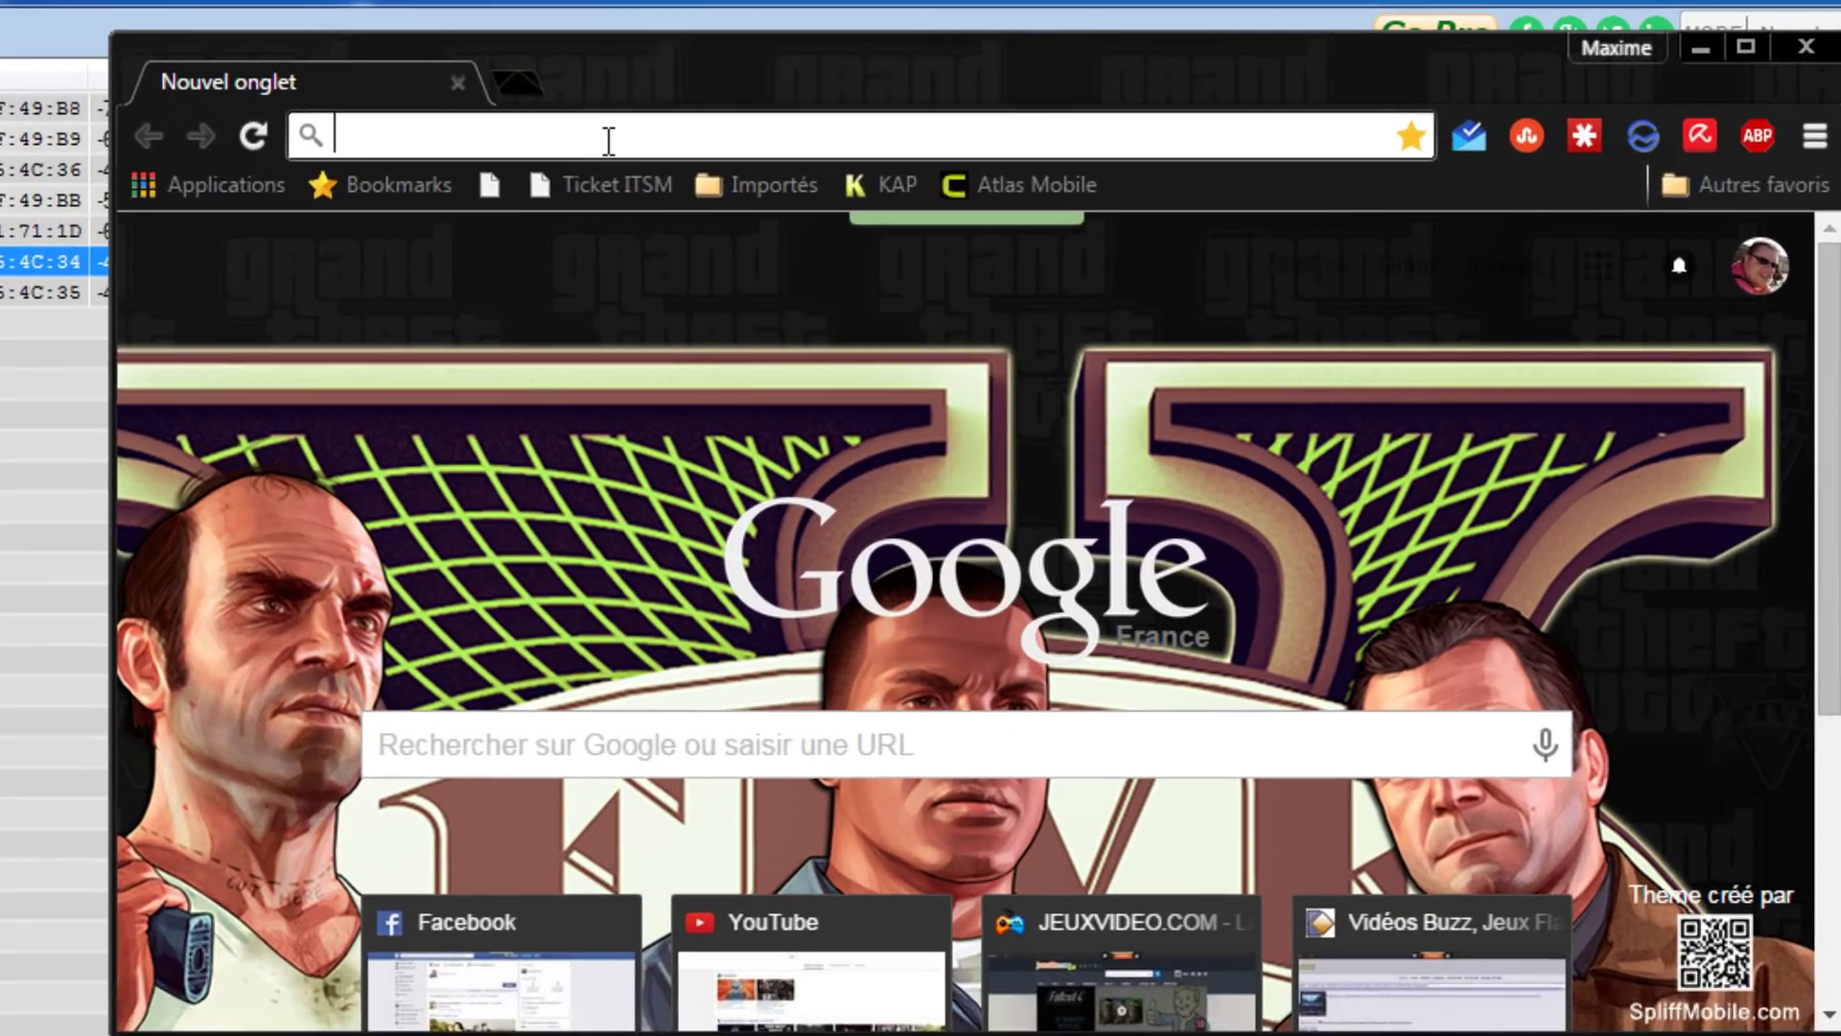
pyautogui.write('mafree')
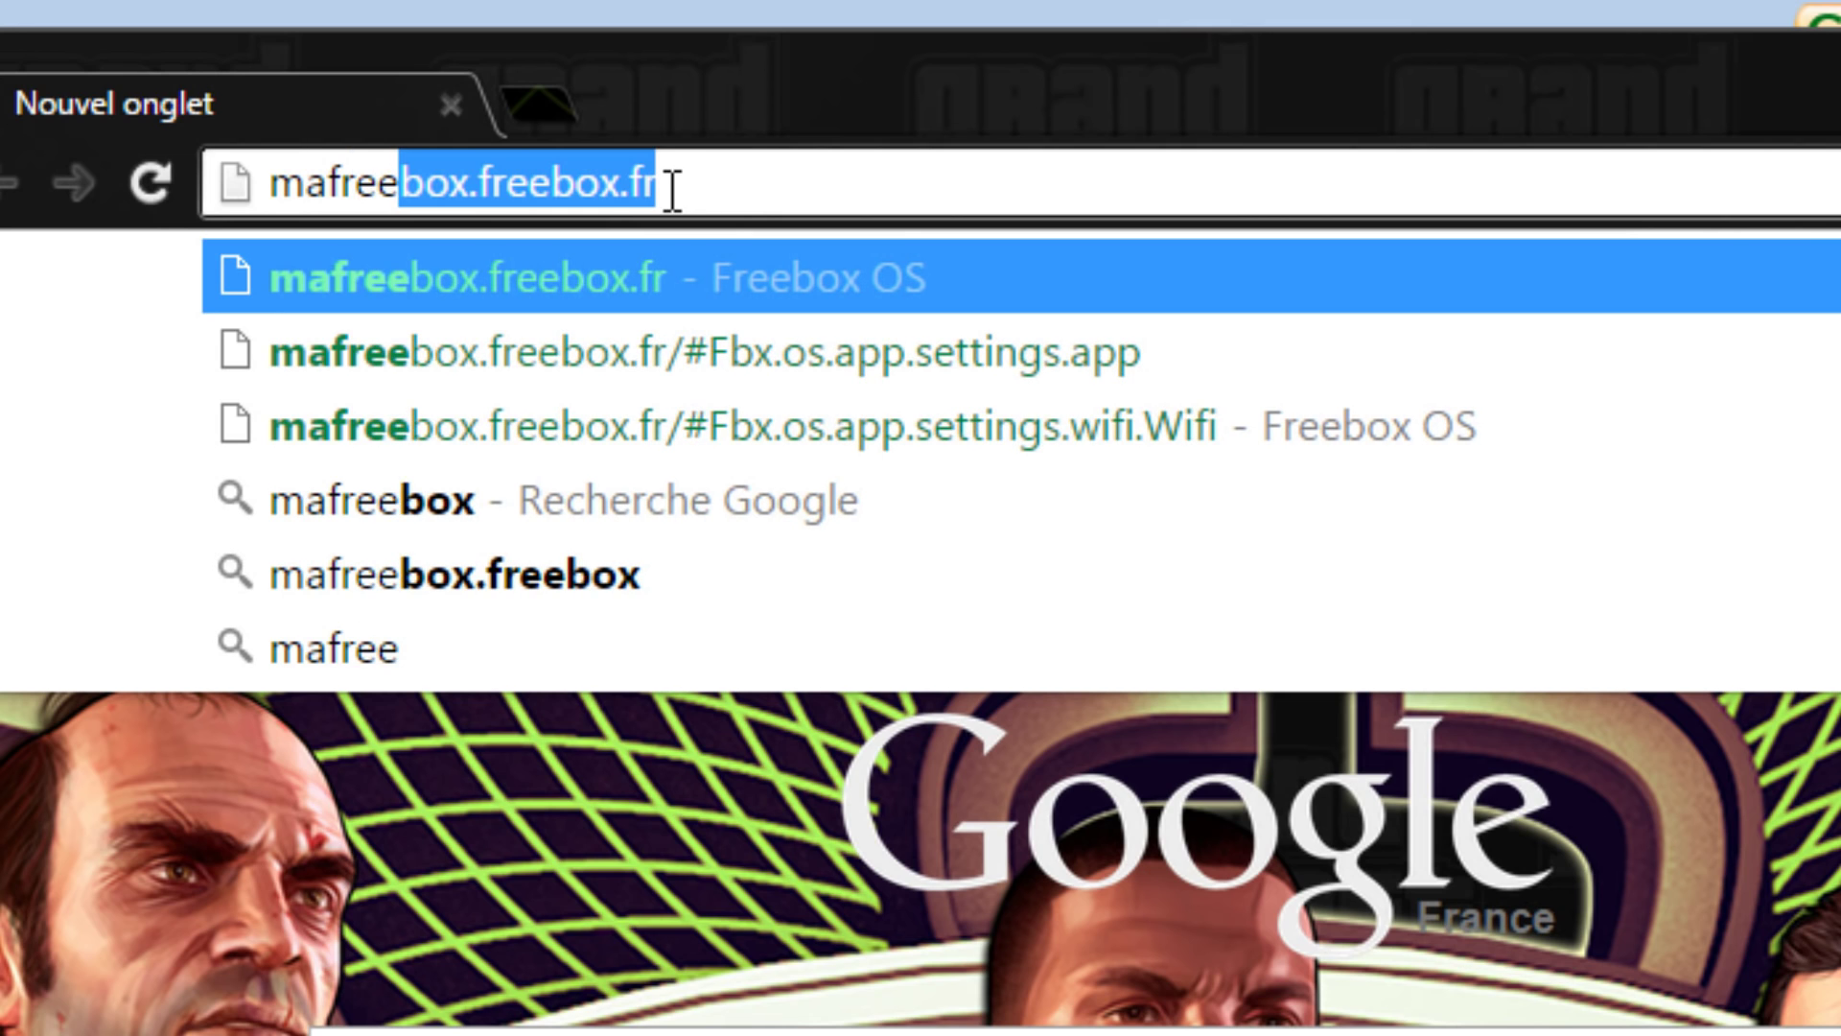
pyautogui.write('box.free')
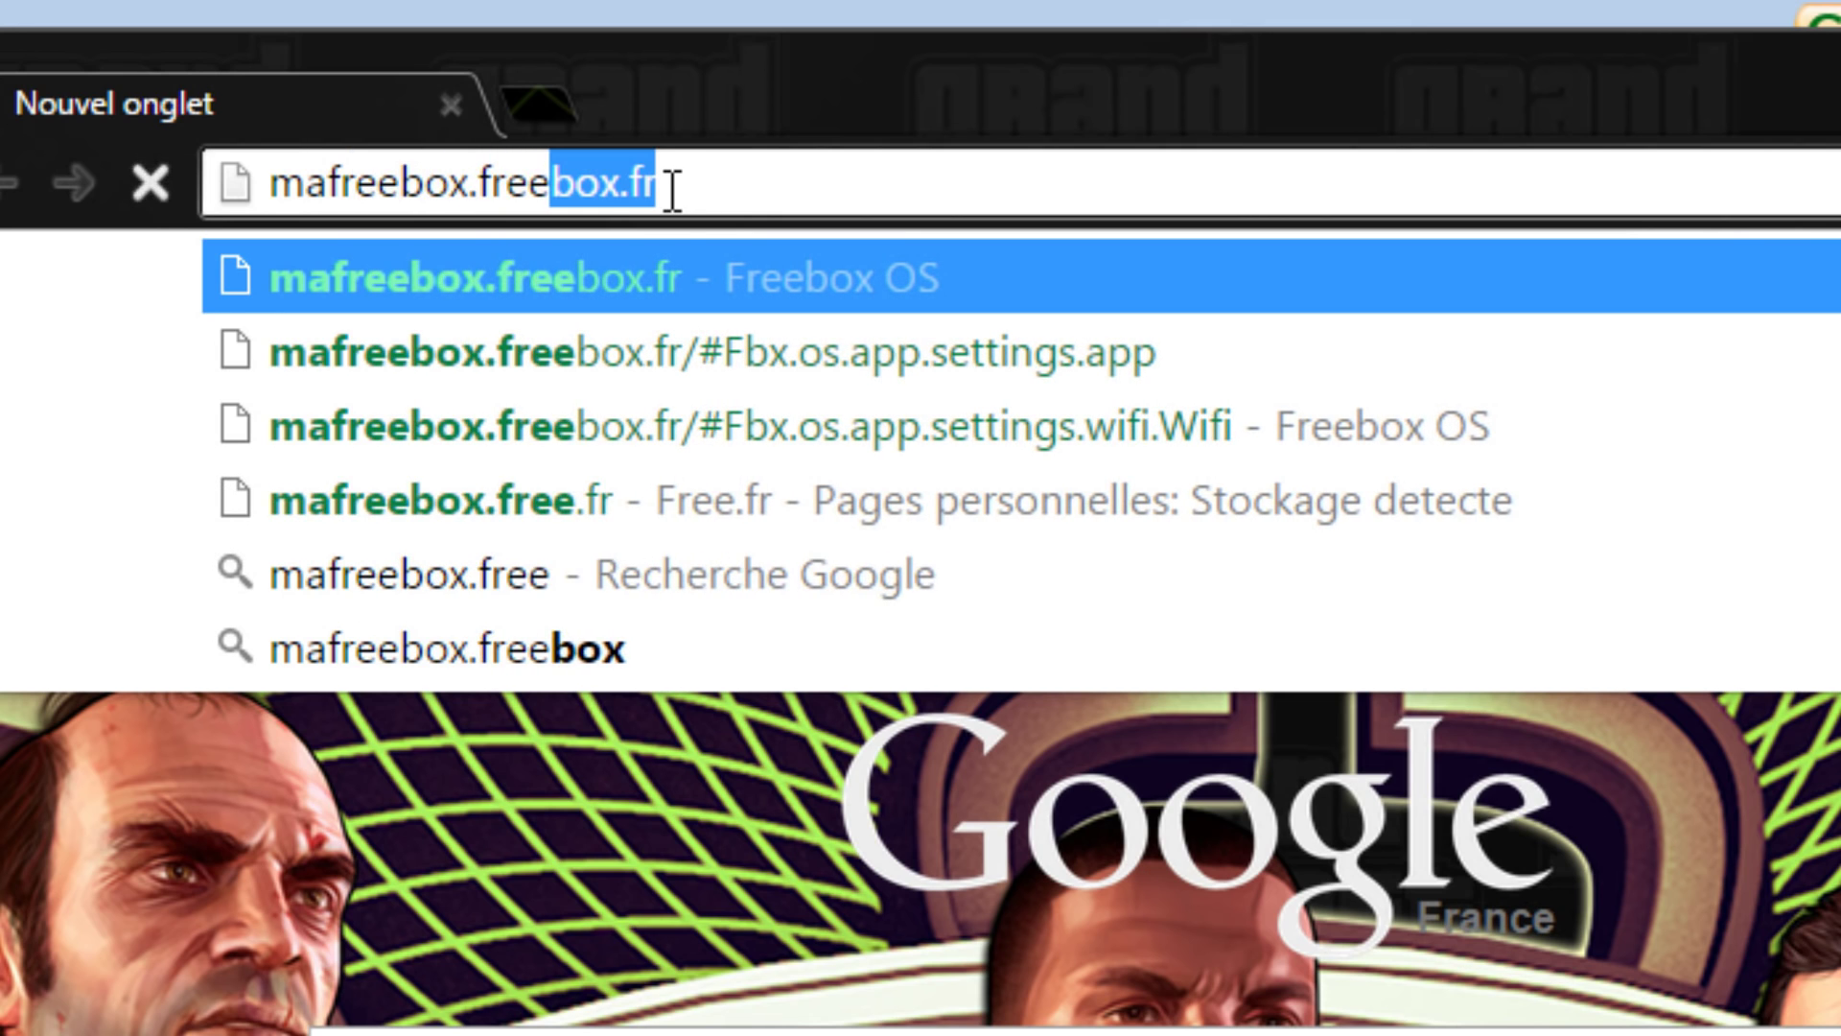
pyautogui.write('box.fr')
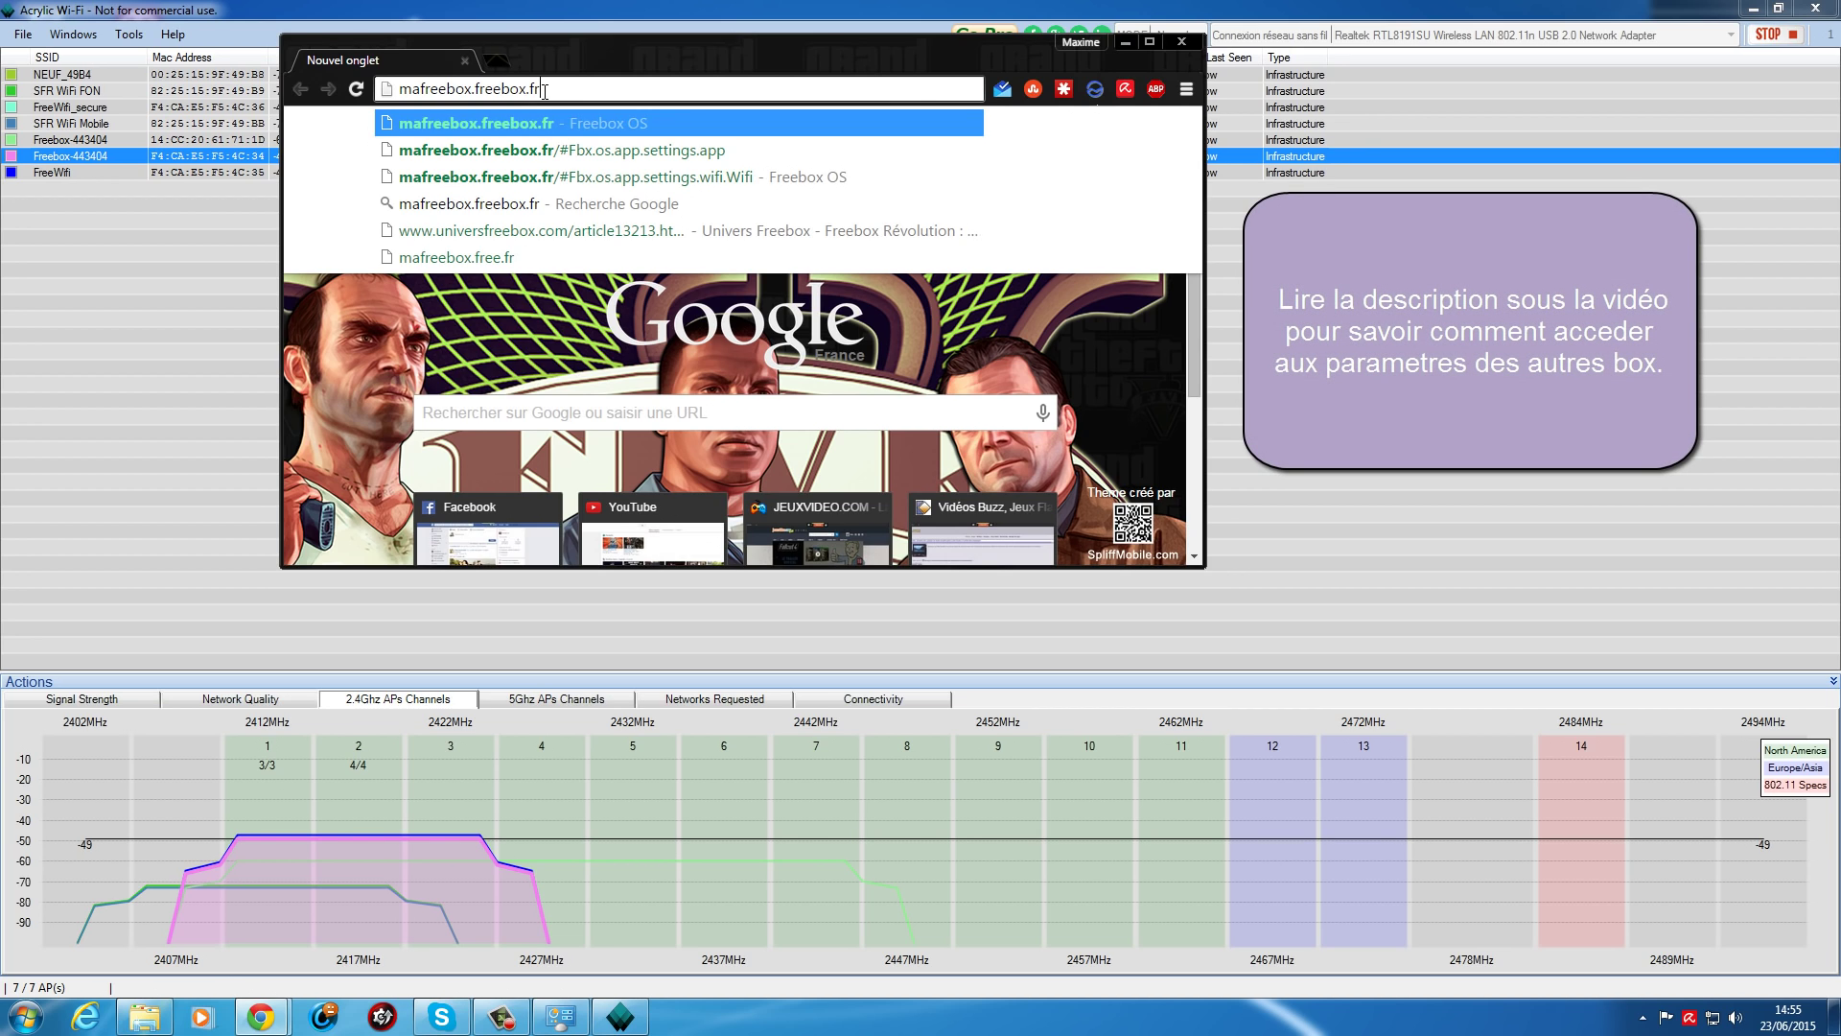
pyautogui.press('Return')
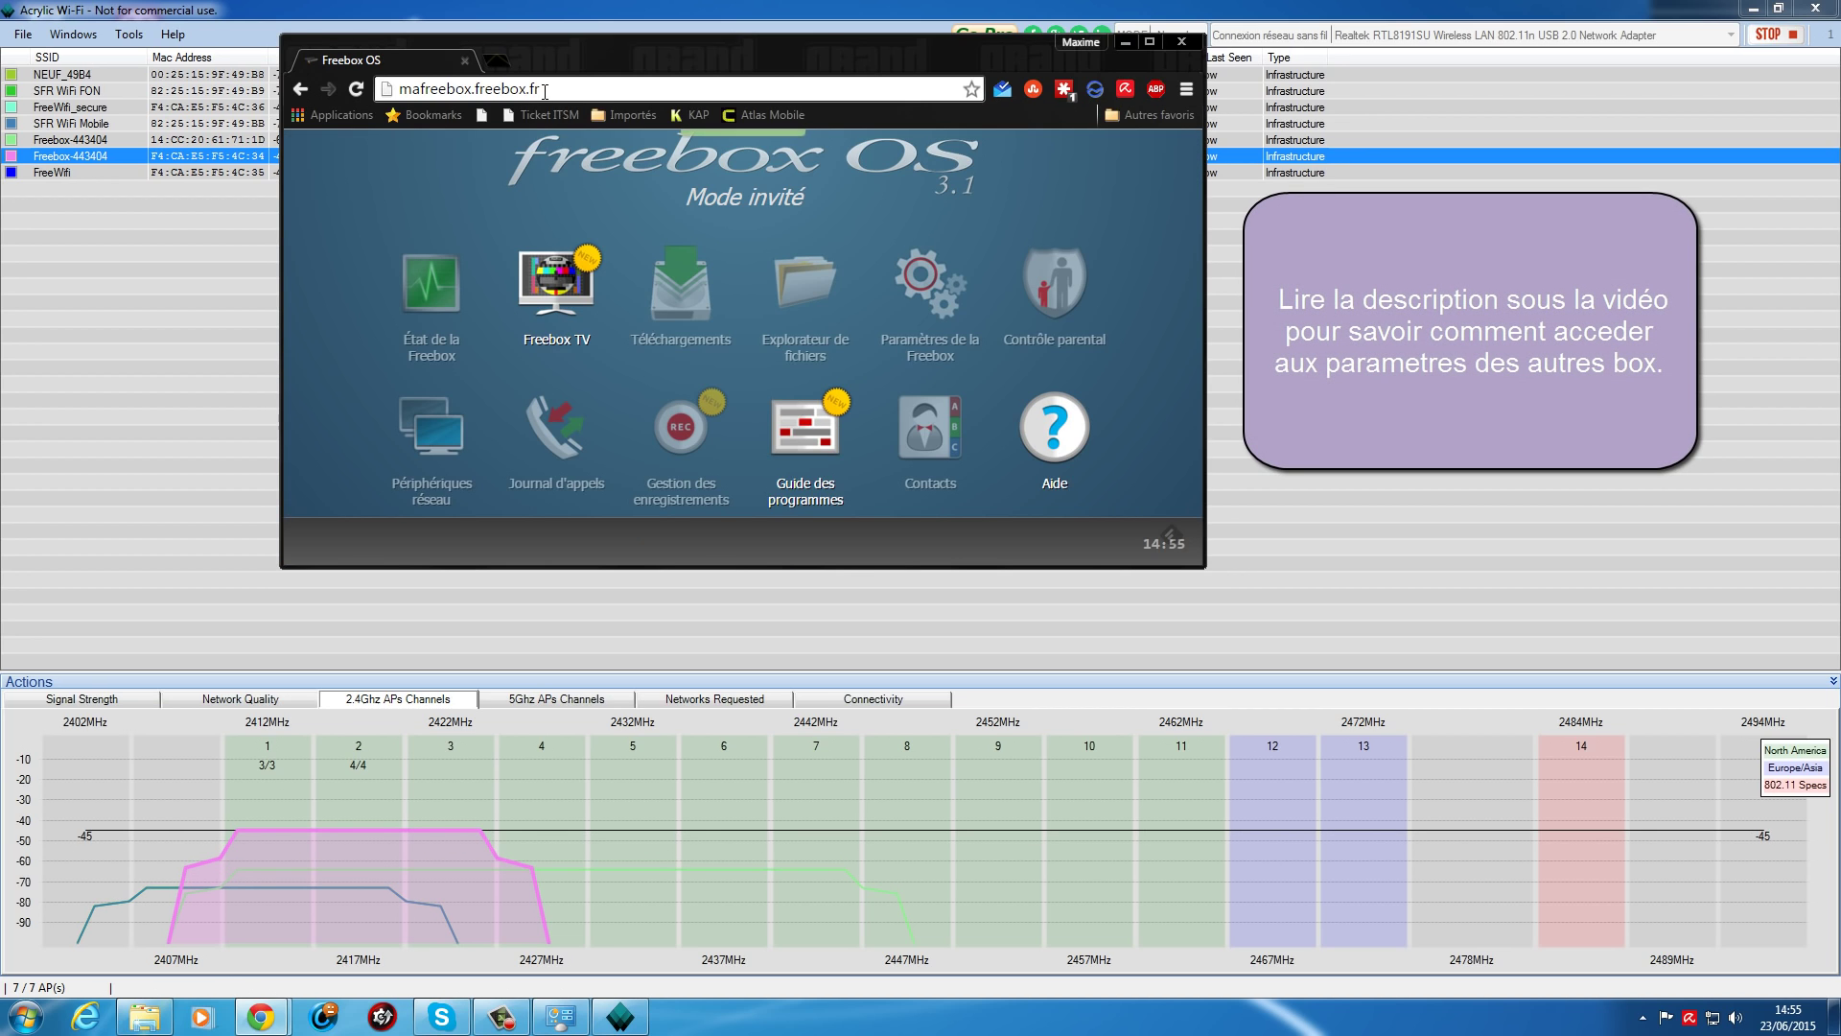
pyautogui.doubleClick(623, 46)
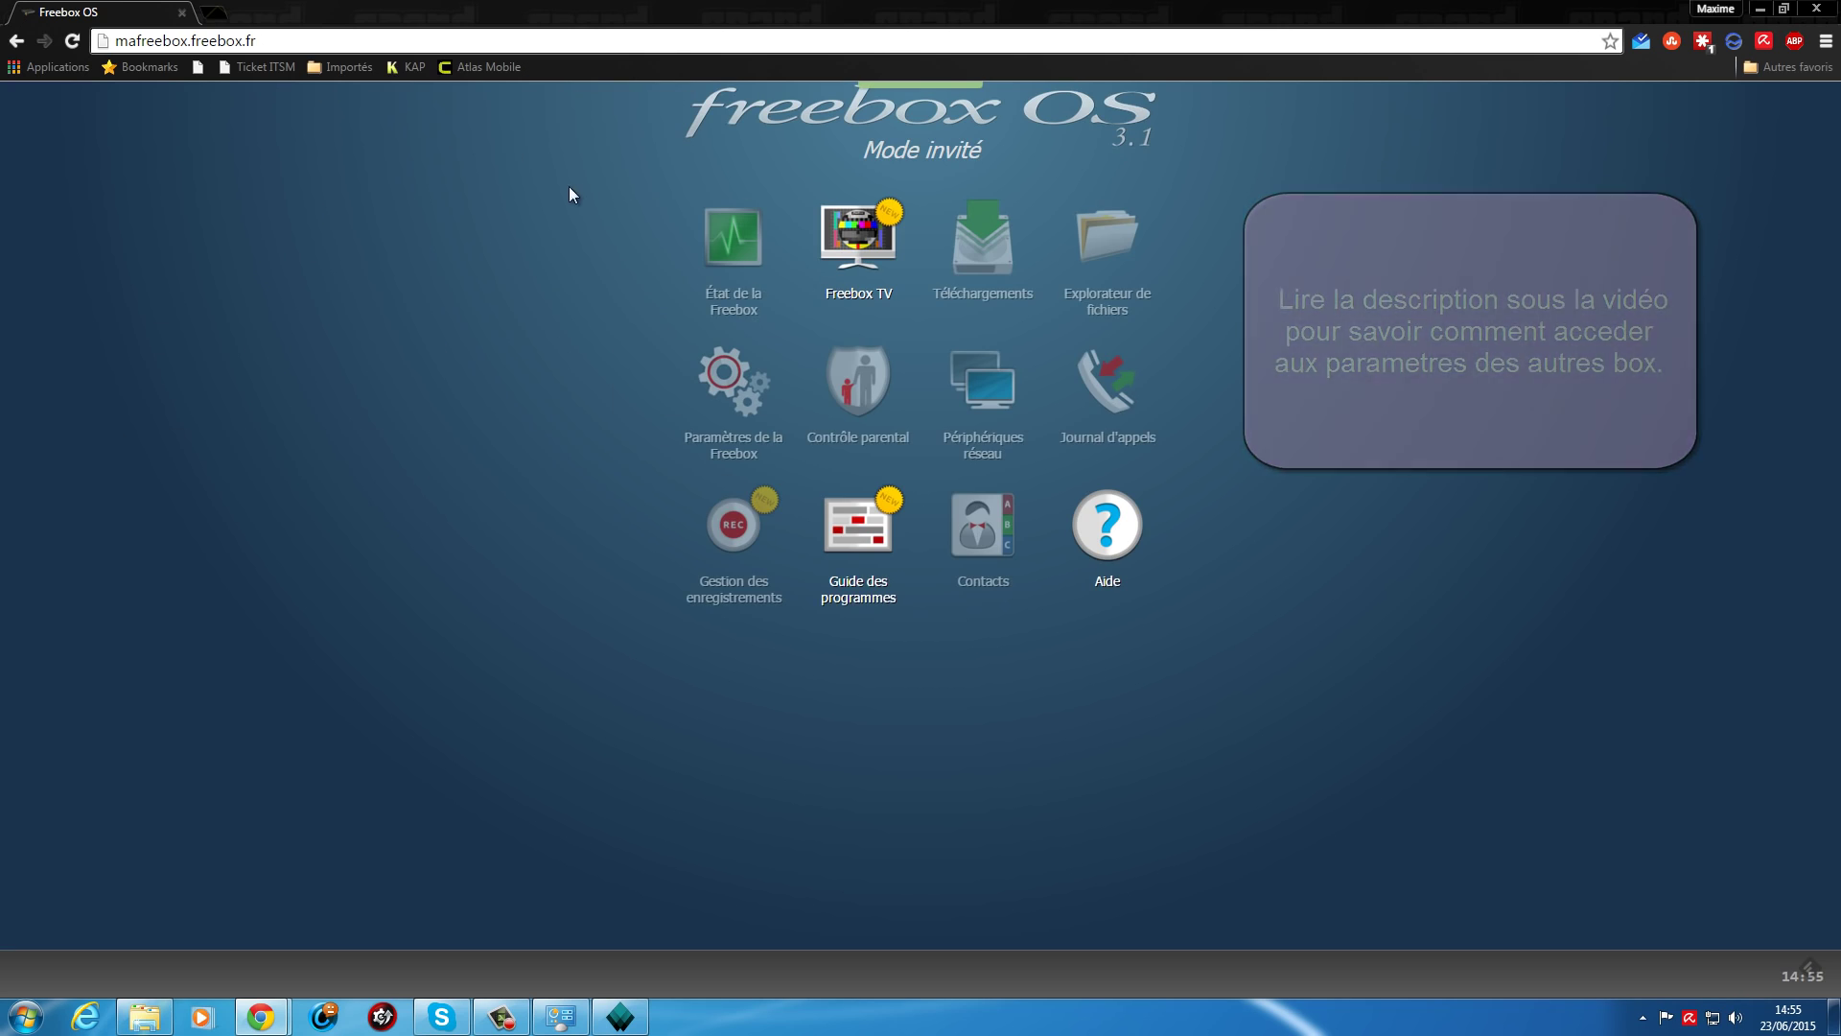
# Access Paramètres de la Freebox by signing in with the prefilled password, and open the local network's Wi-Fi settings.
pyautogui.click(735, 385)
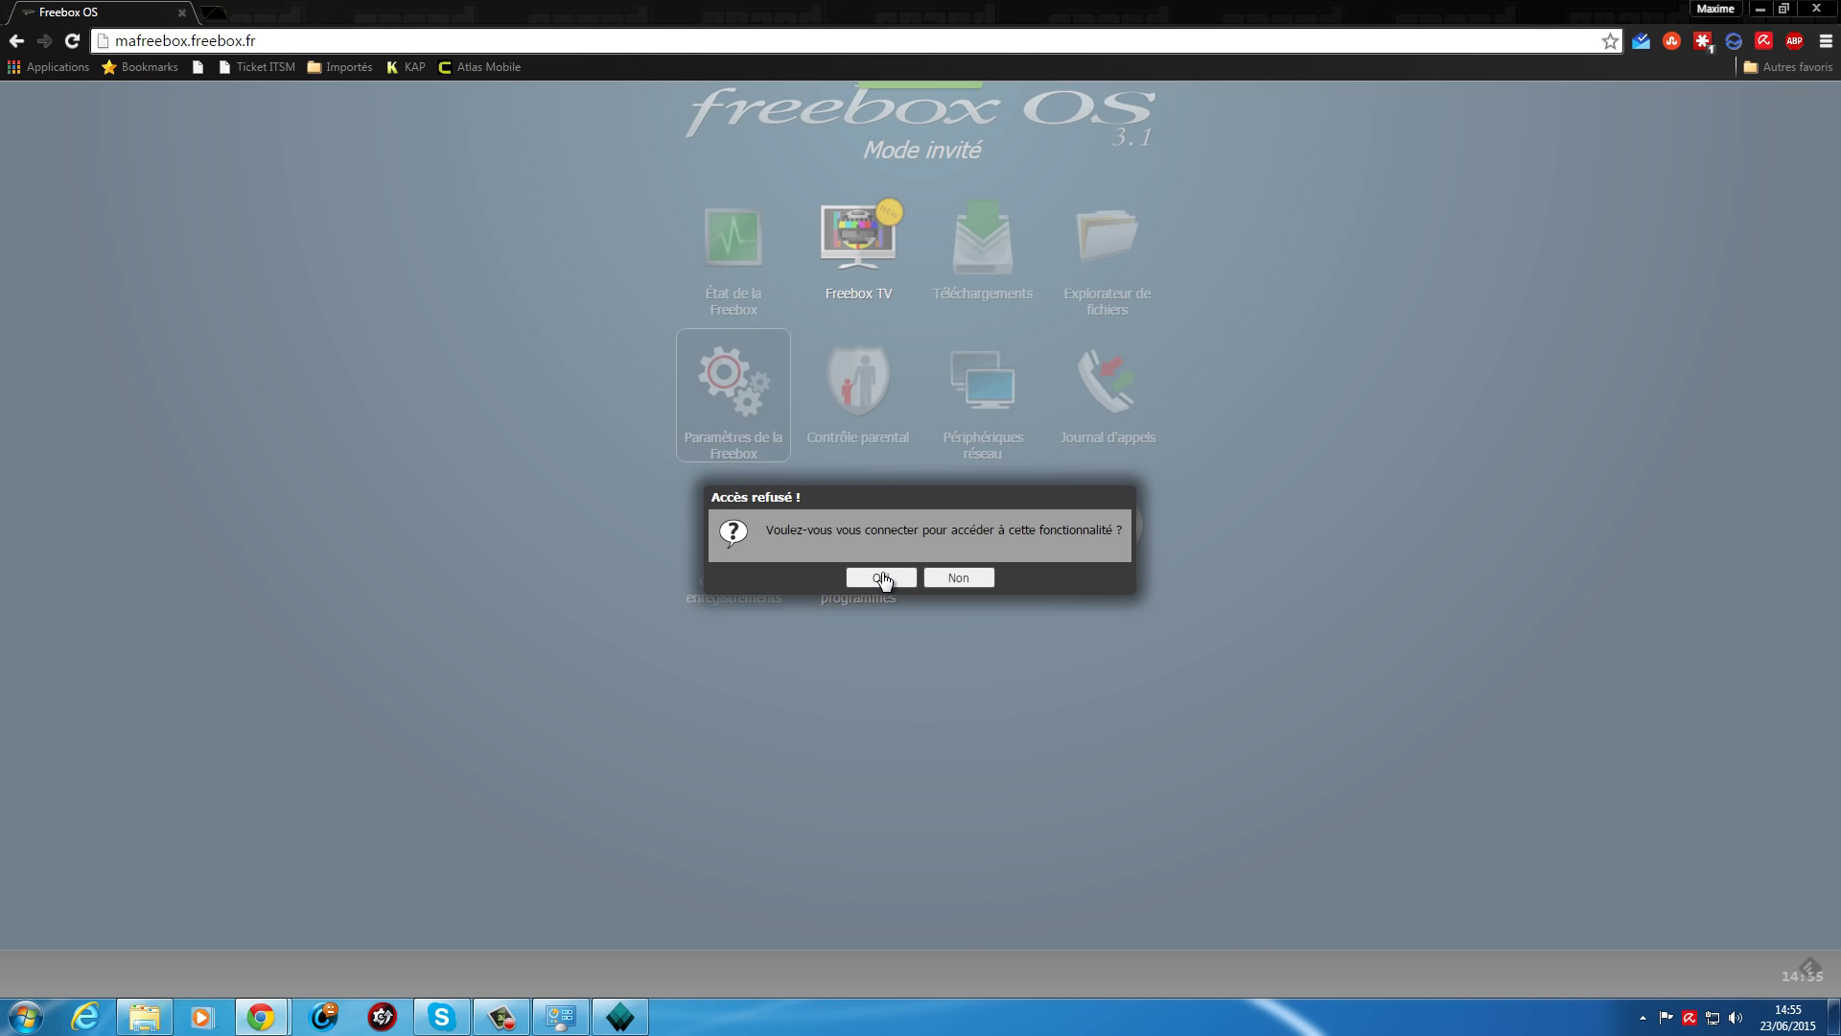
pyautogui.click(880, 578)
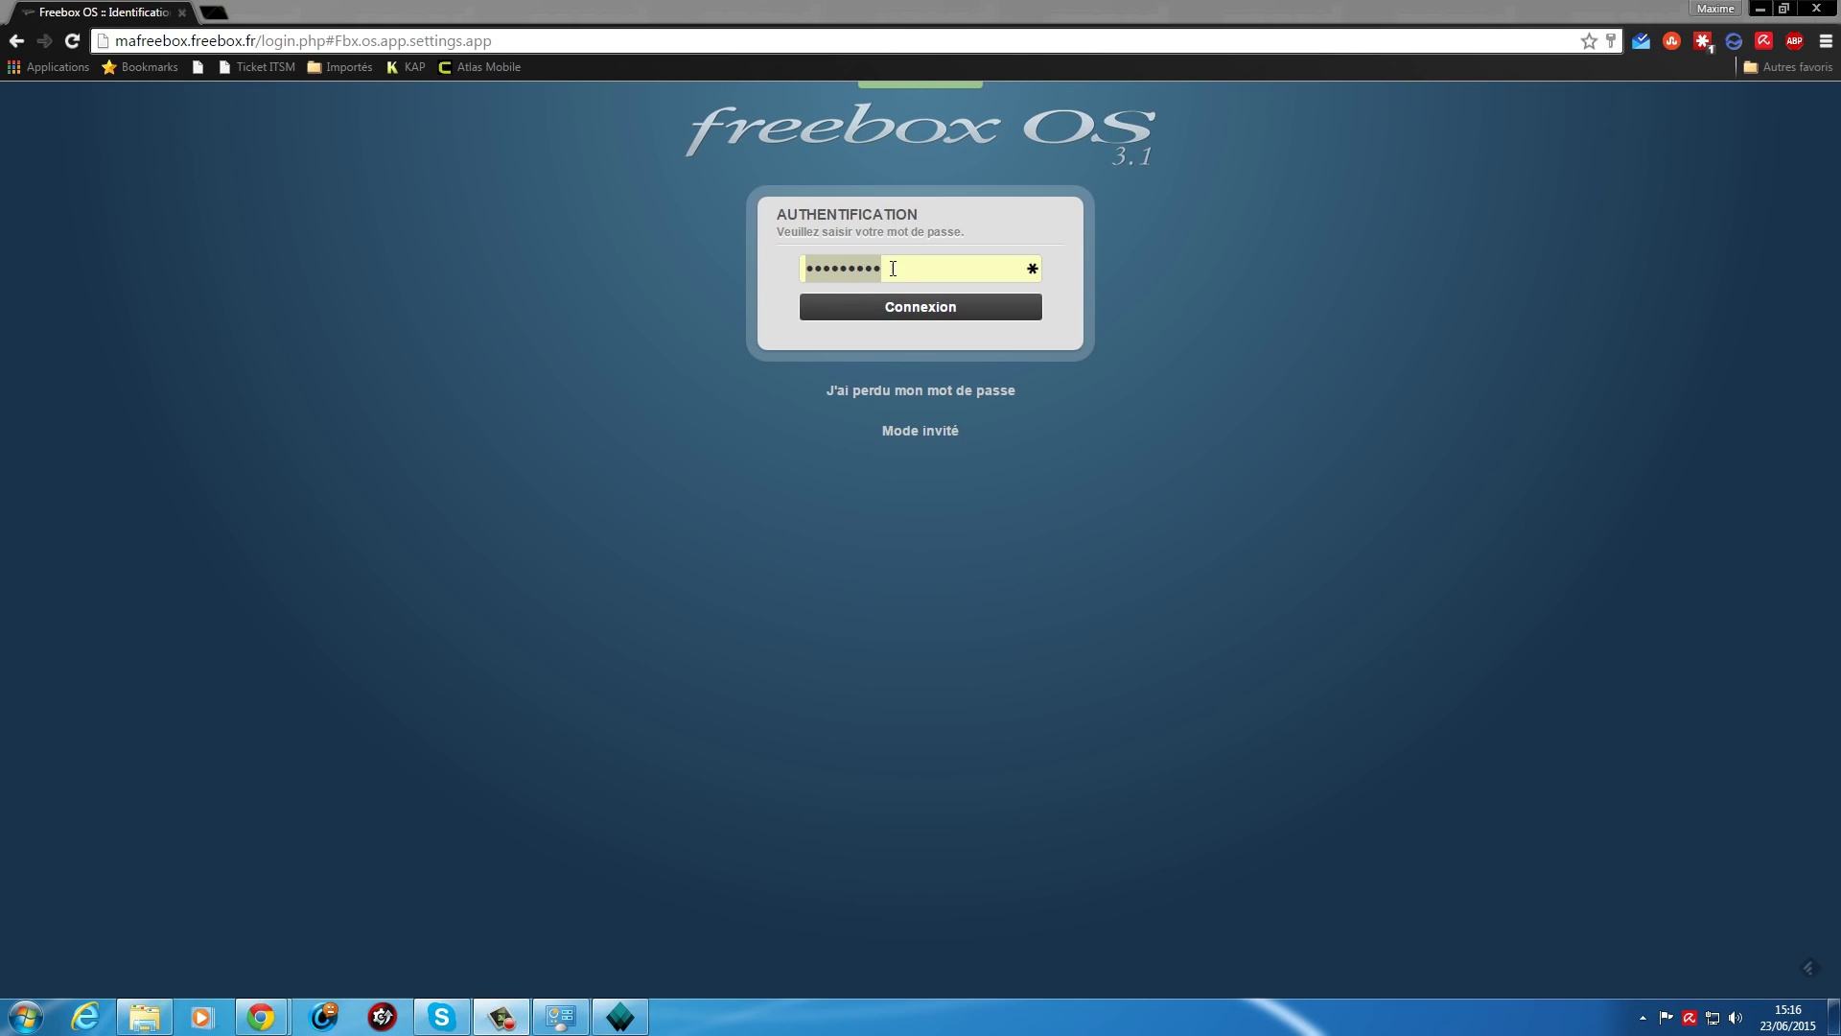
pyautogui.click(893, 269)
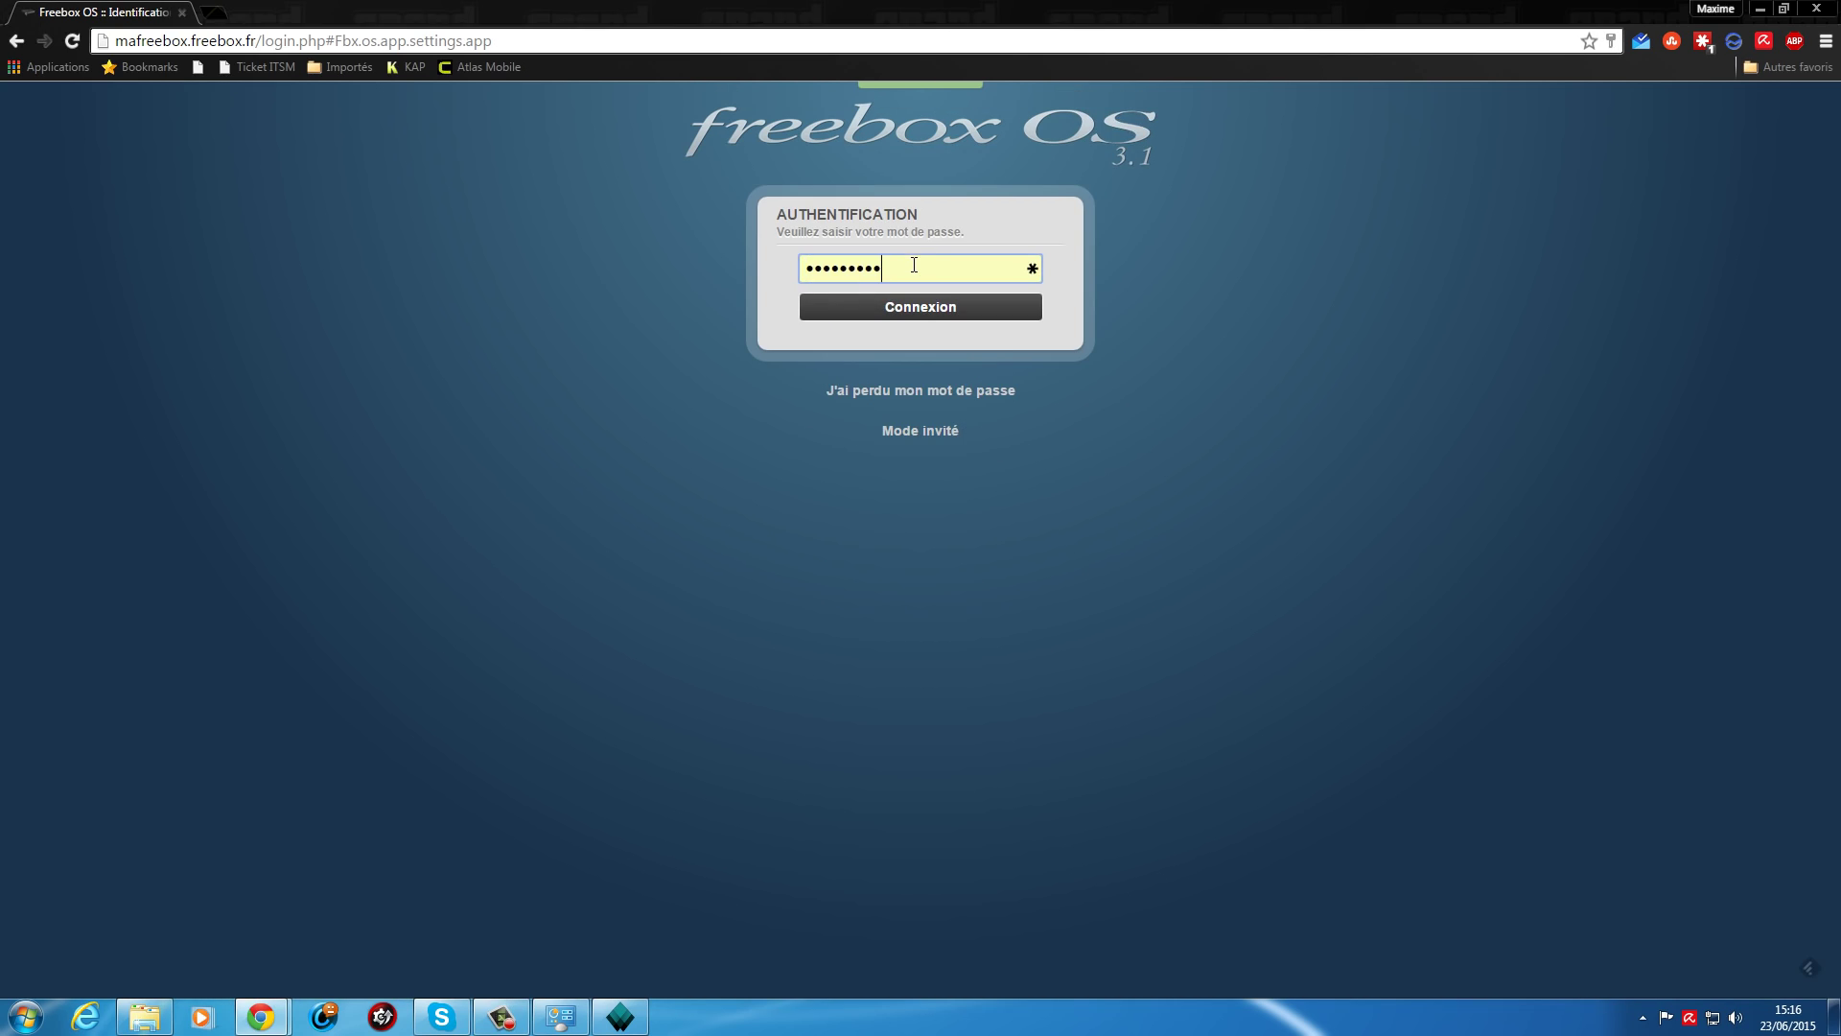
pyautogui.click(918, 316)
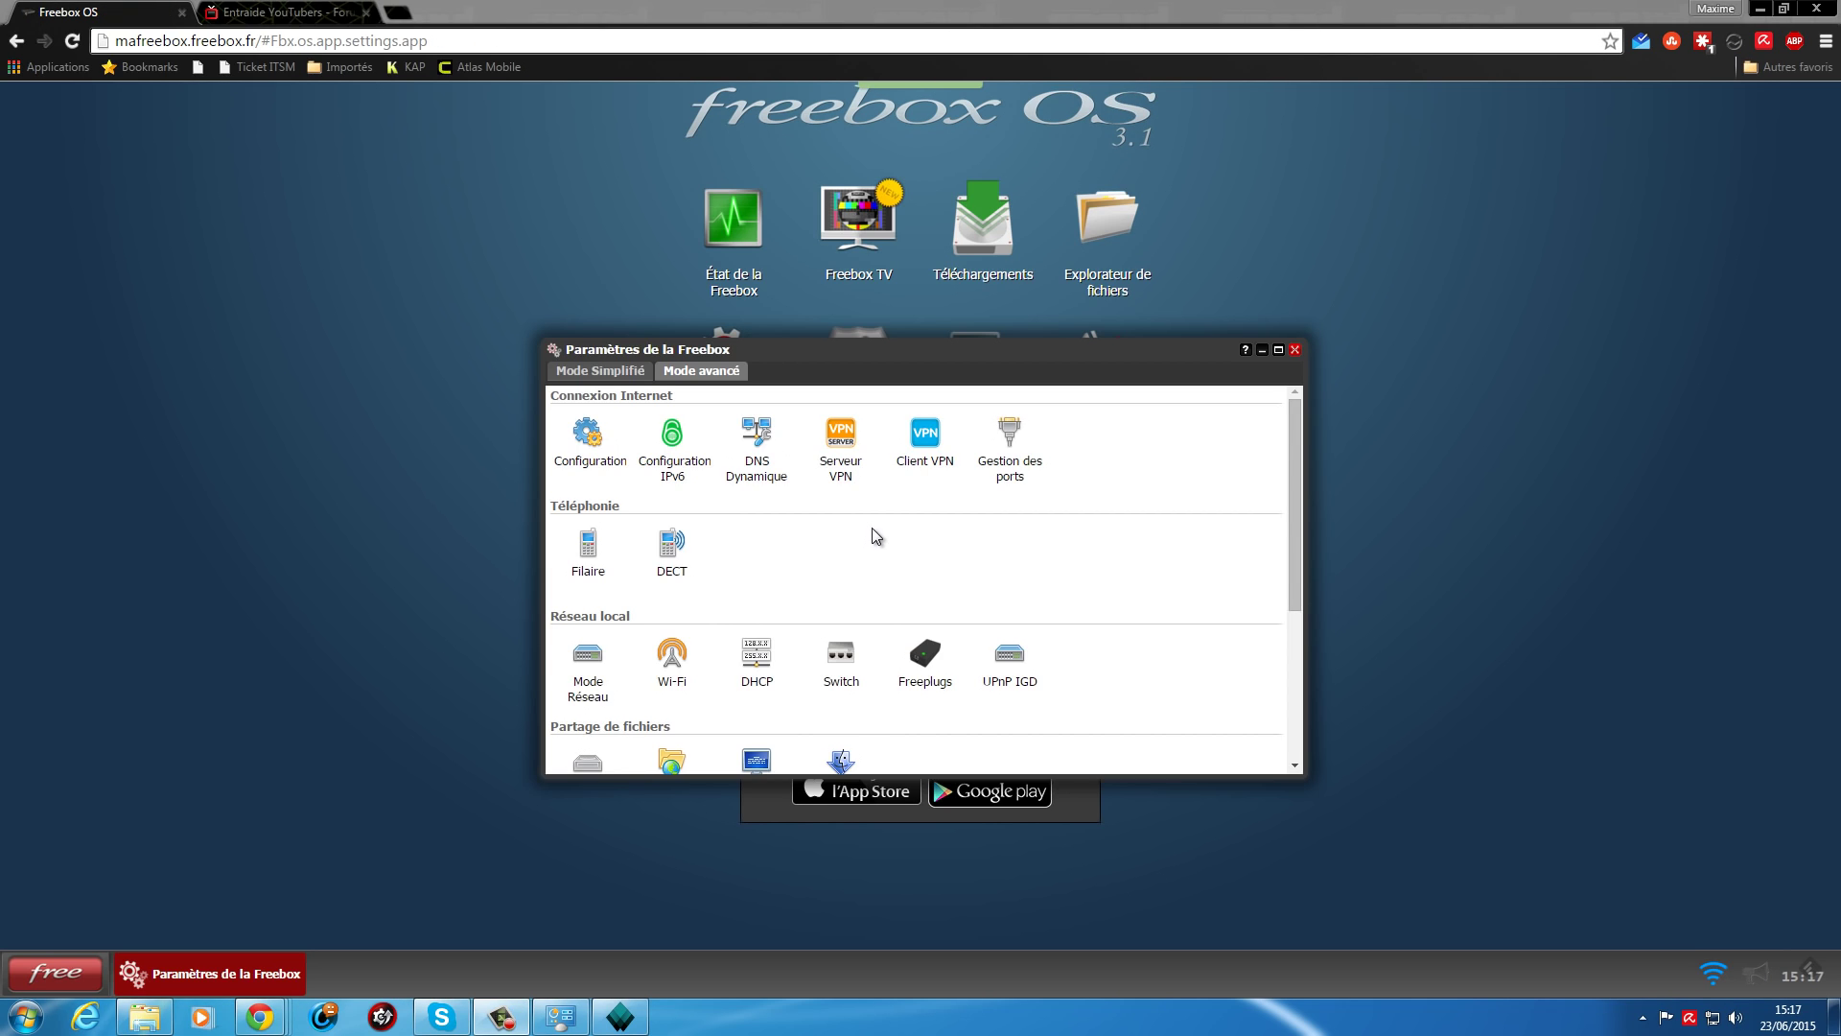
pyautogui.click(670, 658)
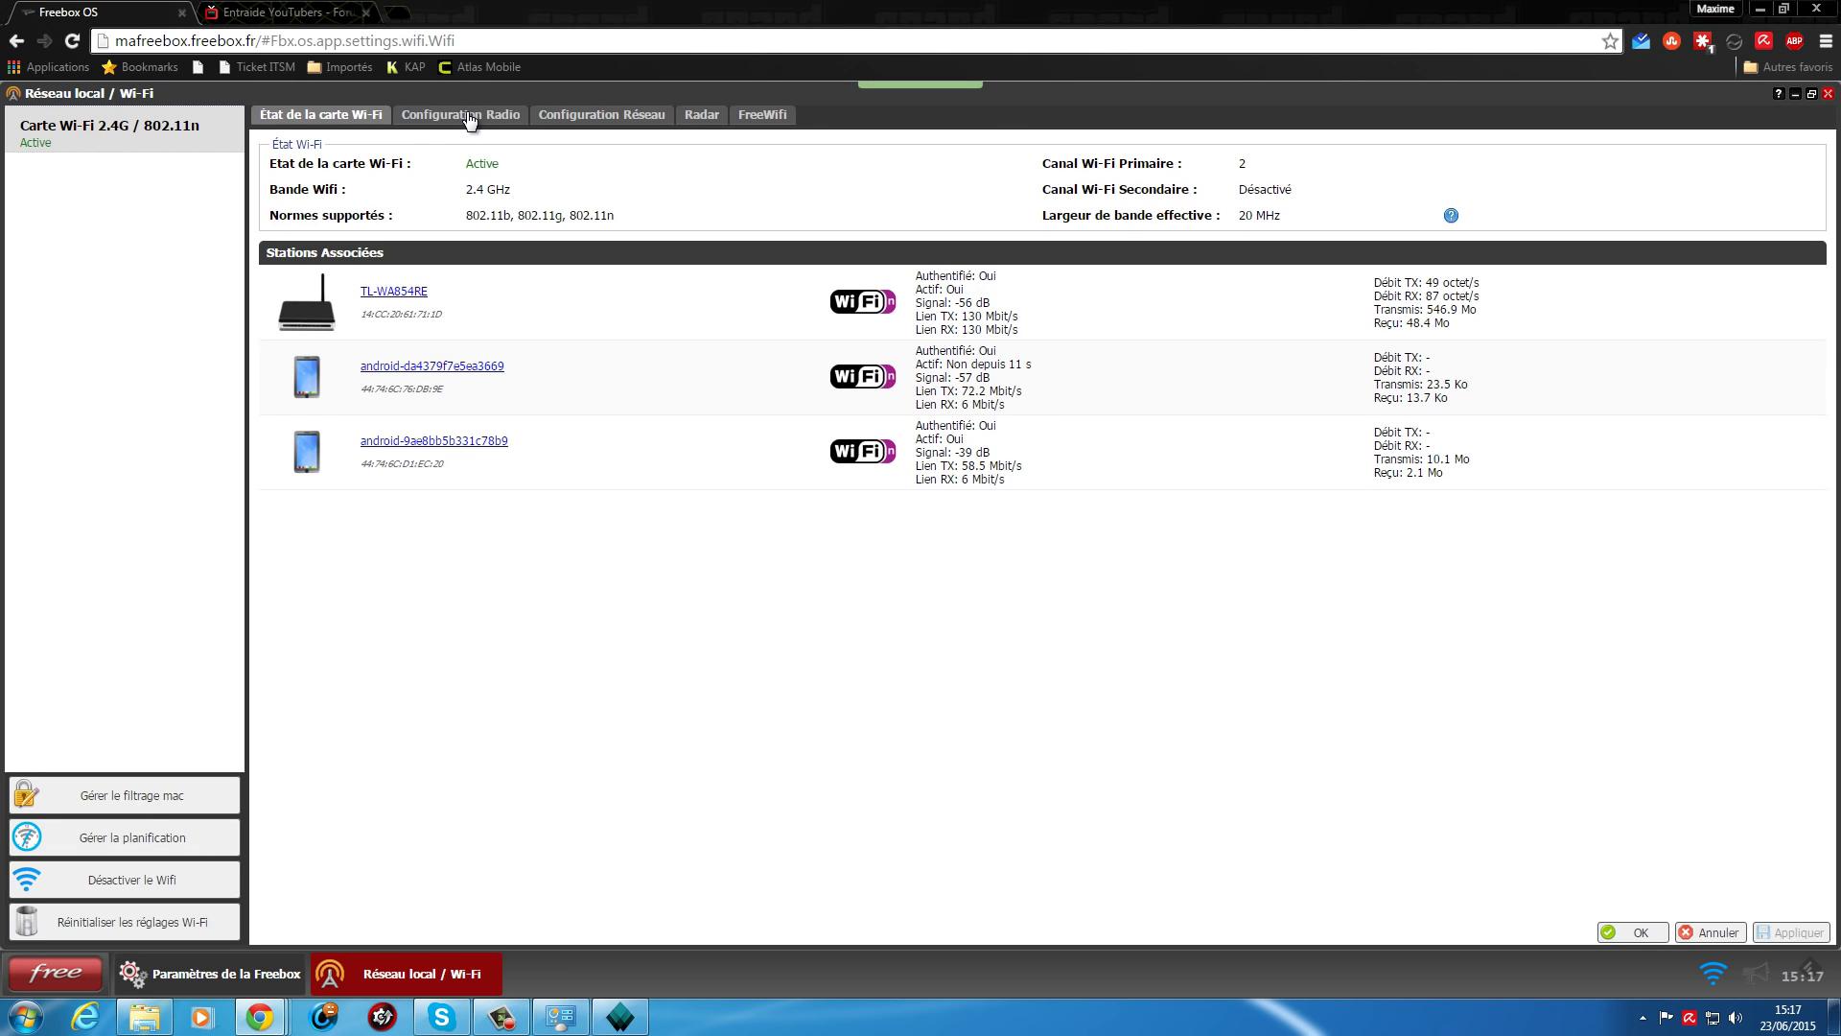
# Set the Freebox Wi-Fi card's primary channel to Canal 6 in the radio configuration, apply it and close the Wi-Fi settings.
pyautogui.click(470, 117)
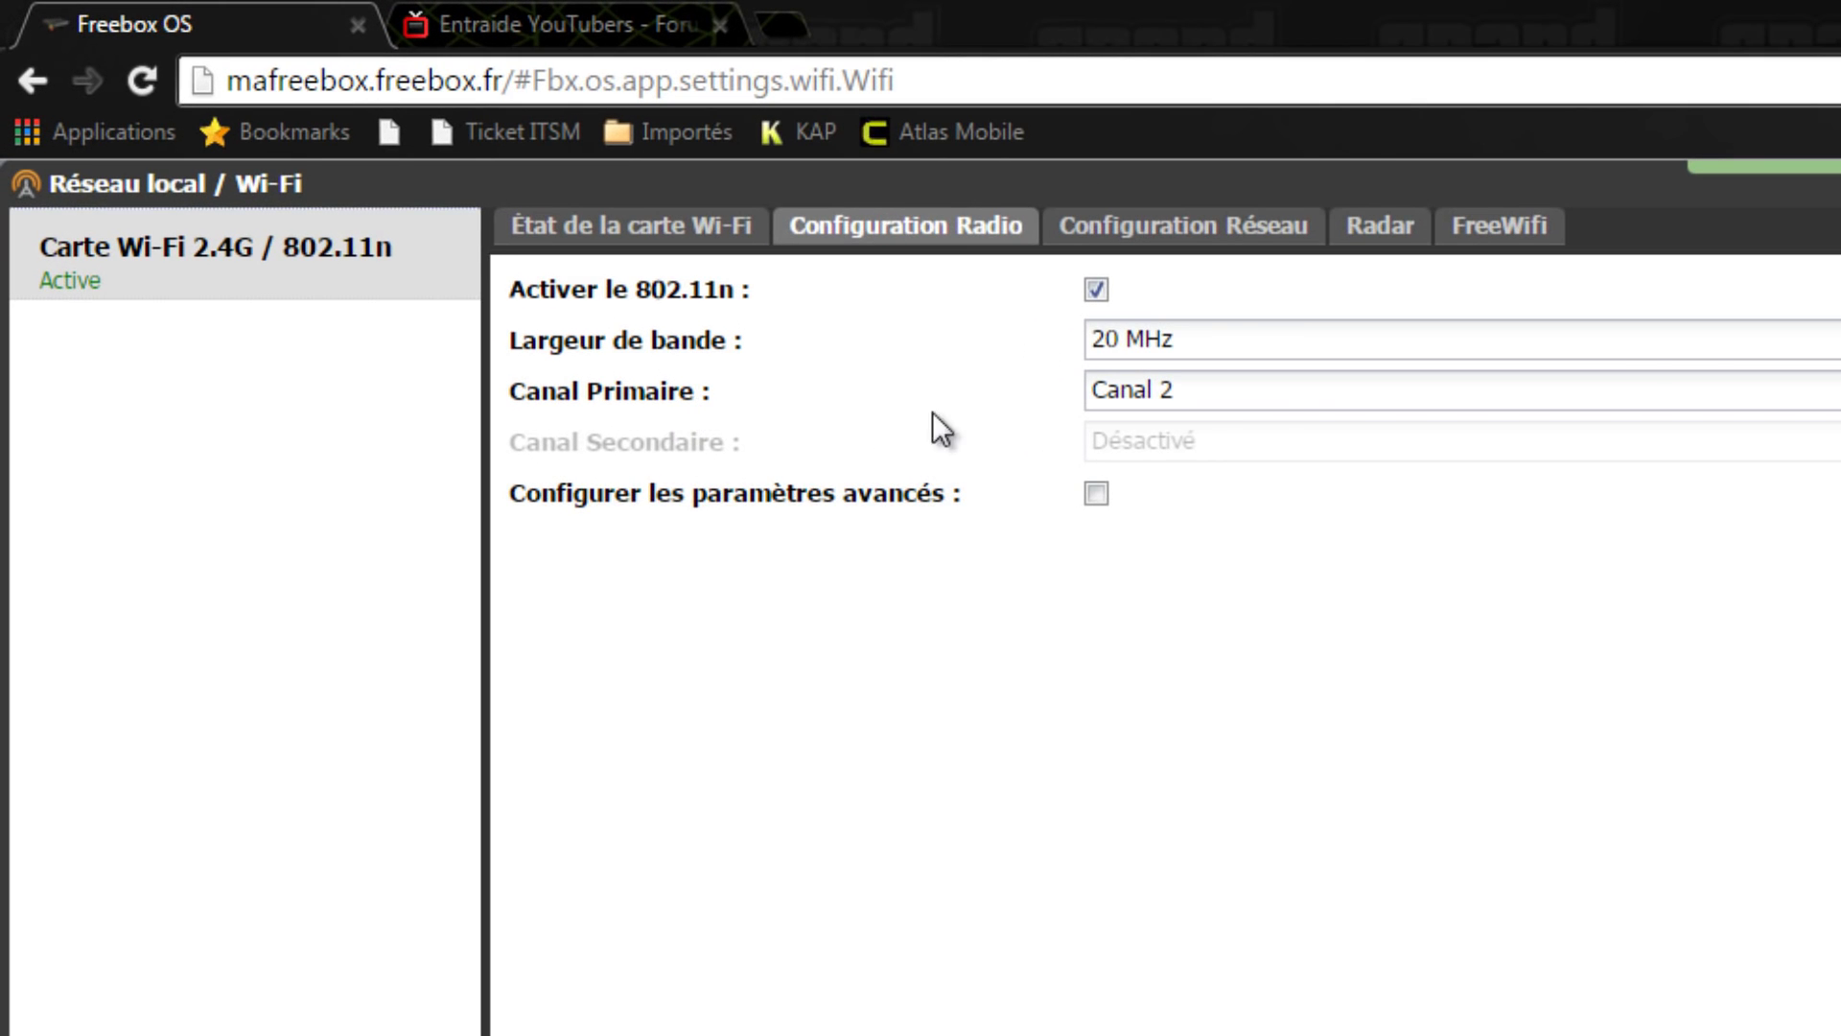
pyautogui.click(1278, 395)
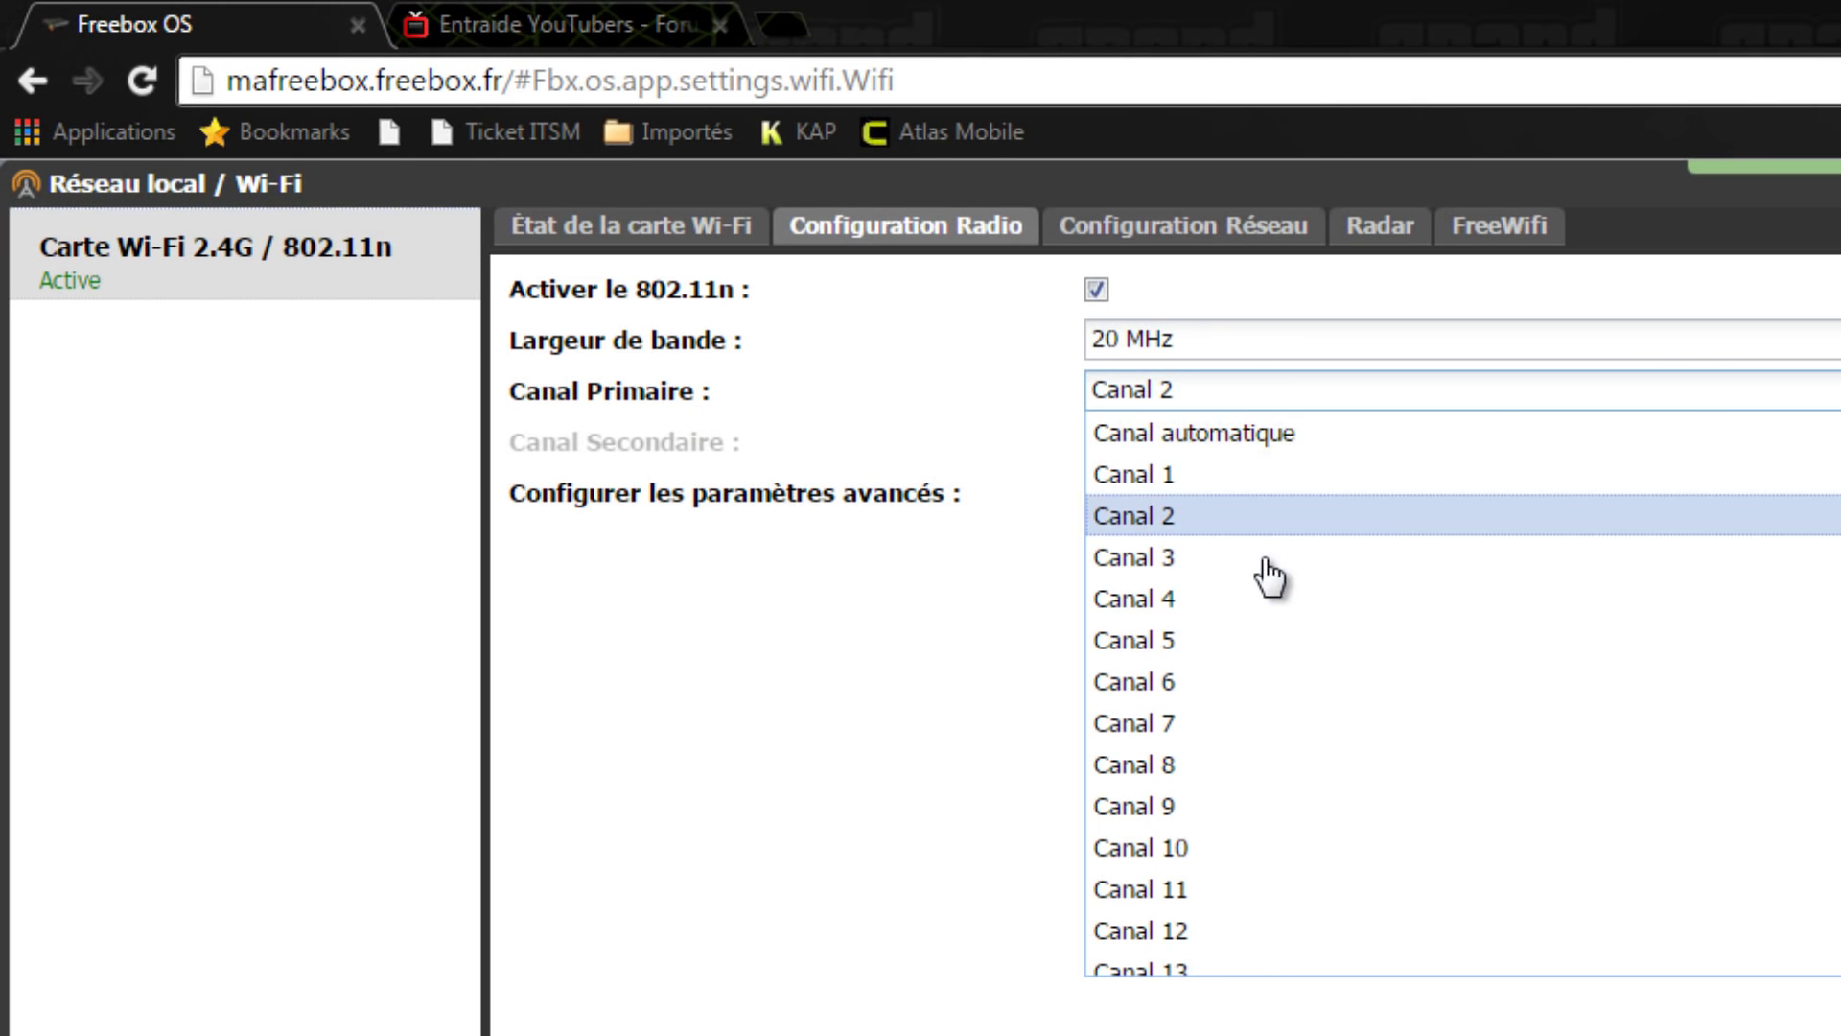
pyautogui.click(1271, 683)
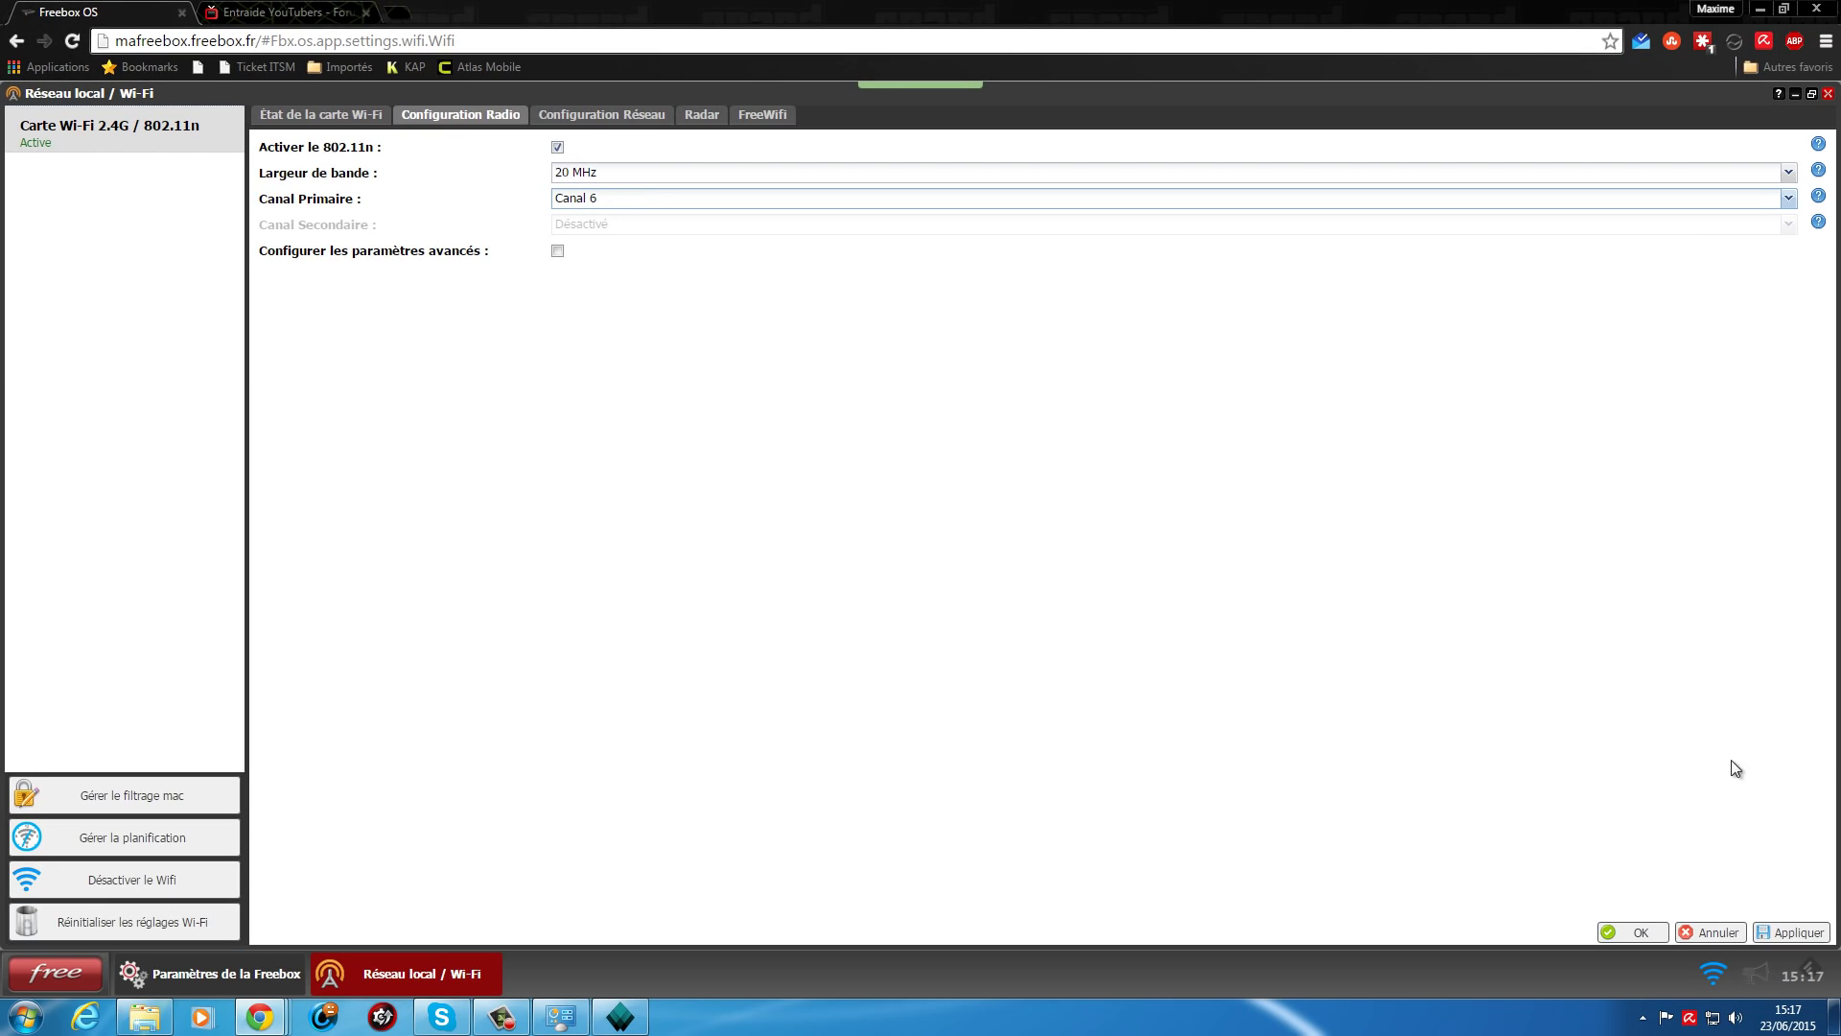
pyautogui.click(1784, 932)
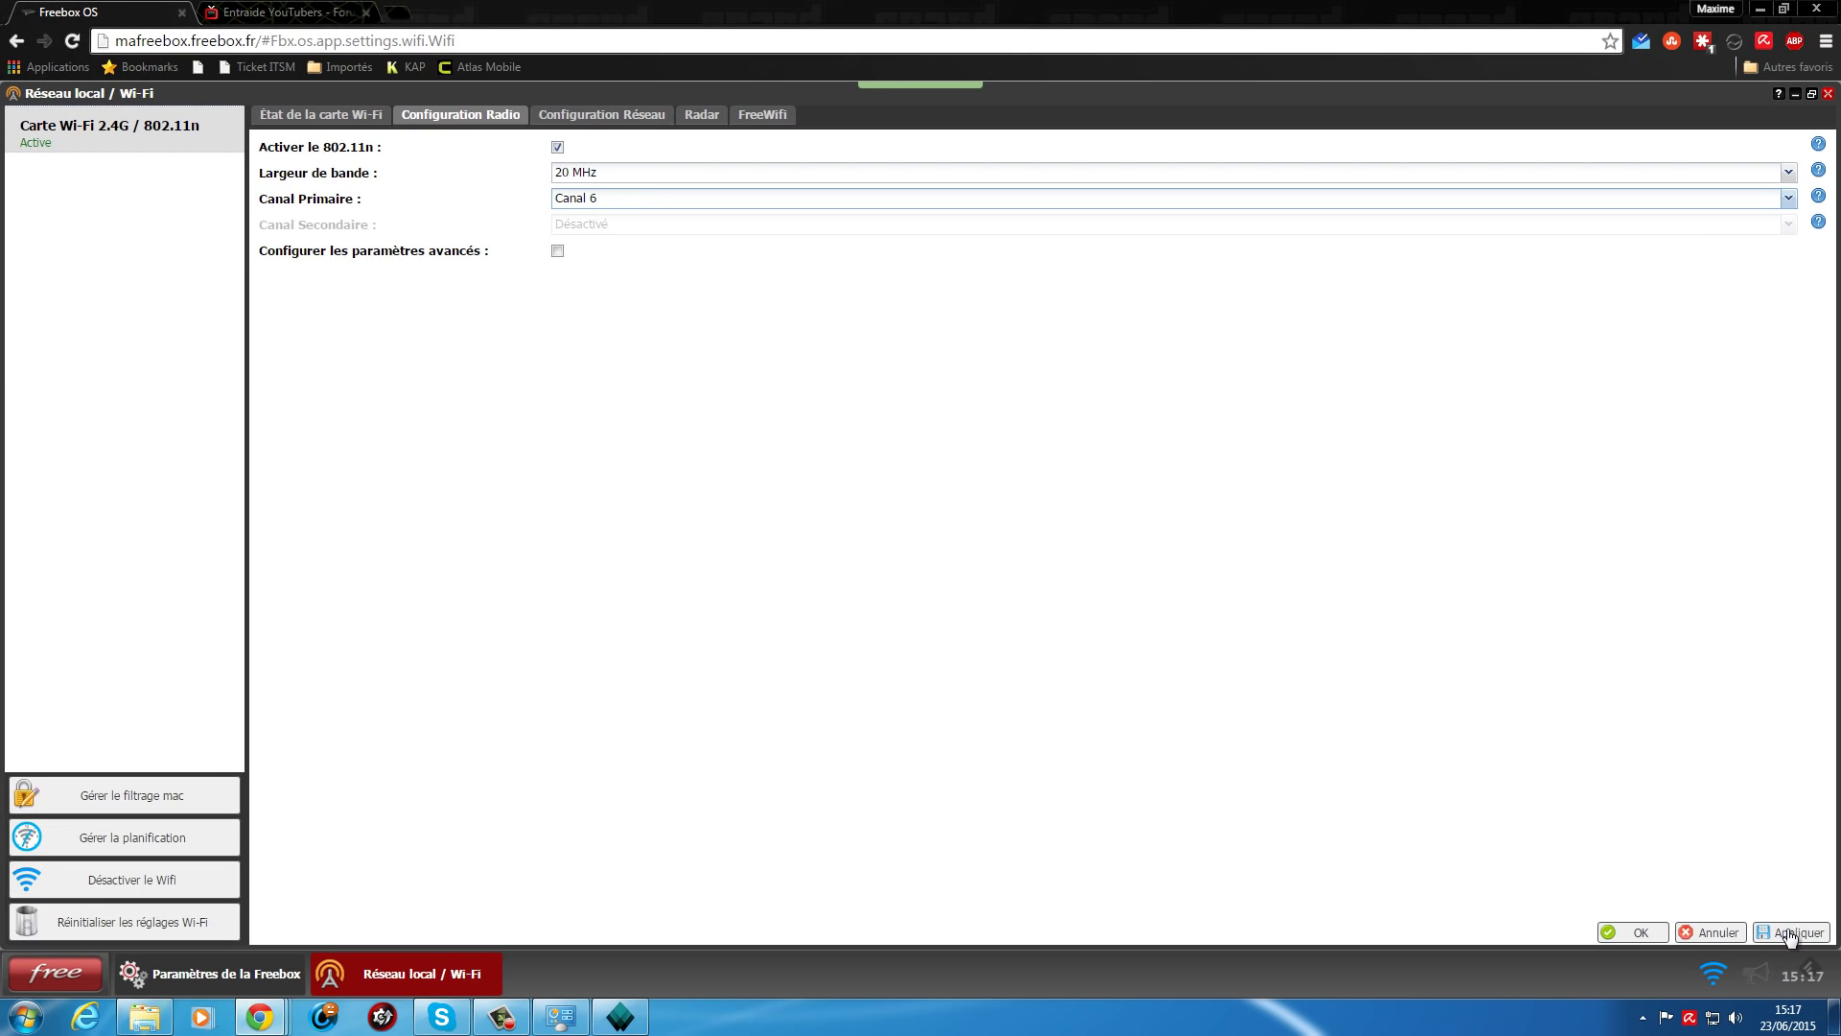
pyautogui.click(1640, 933)
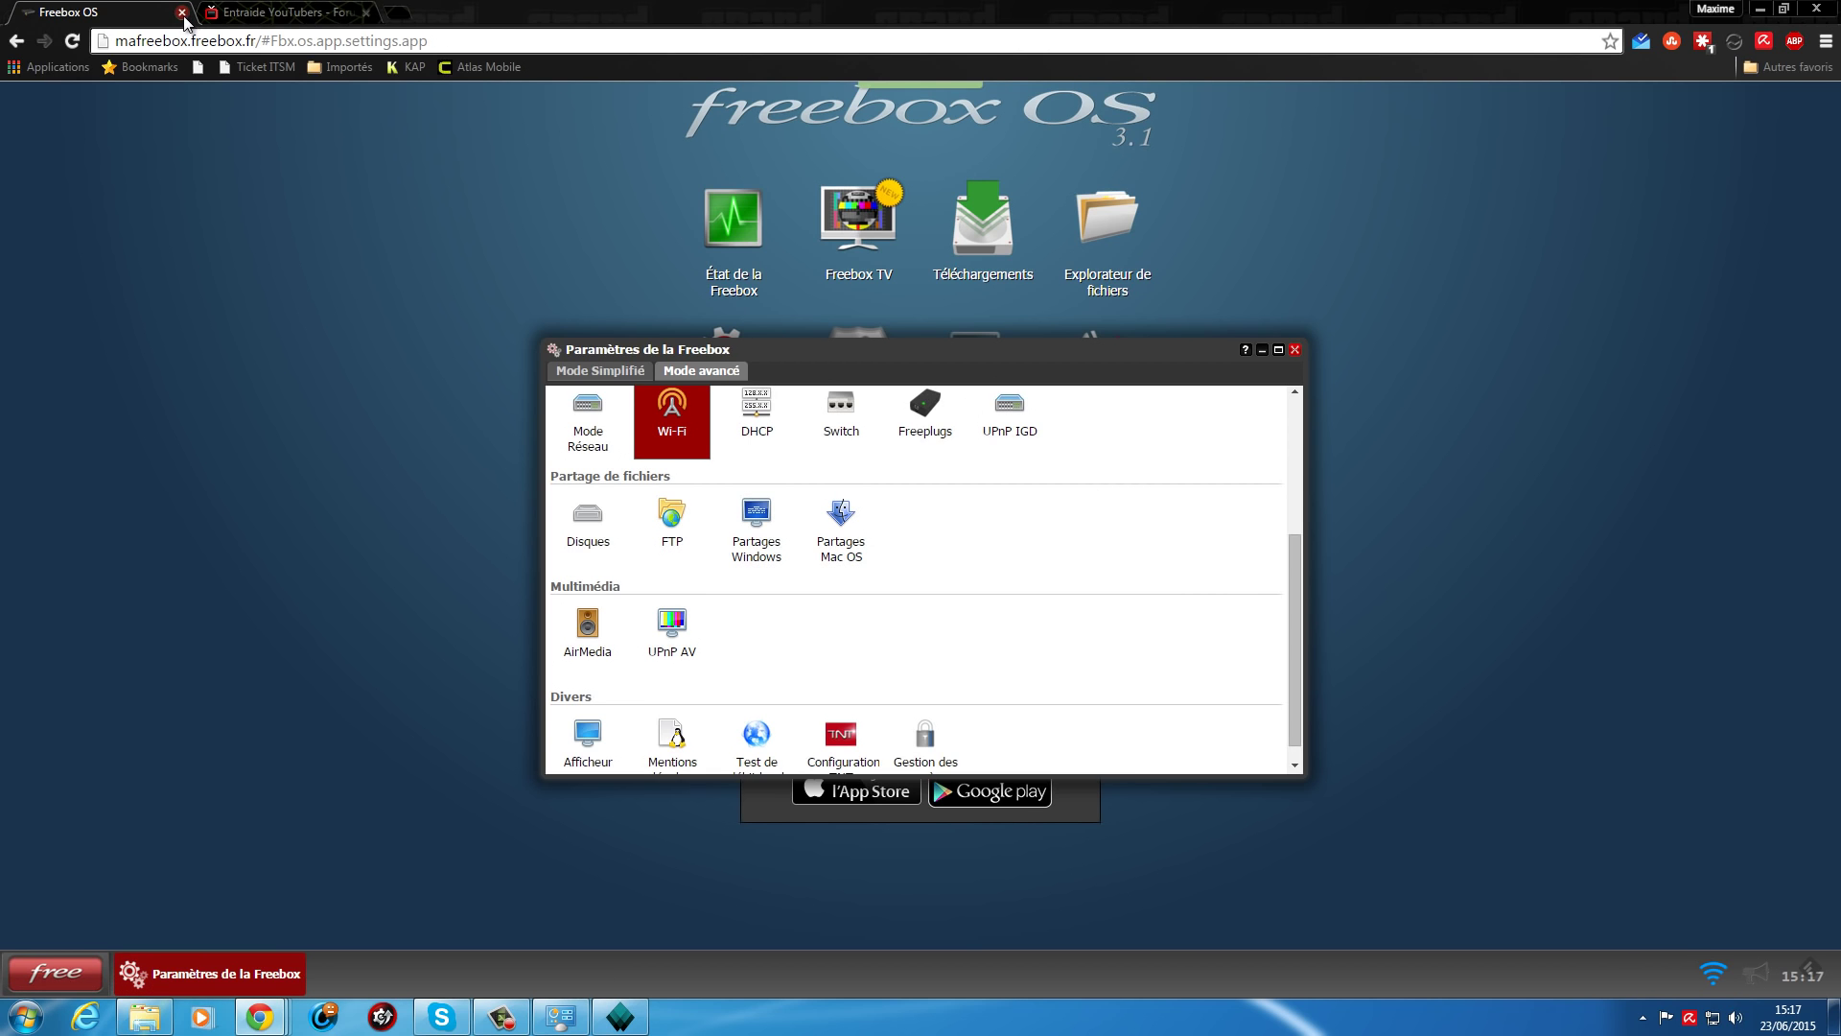
# Switch back to Acrylic Wi-Fi, restart the scan, and highlight FreeWifi_secure and NEUF_49B4 to compare their channels in the 2.4Ghz graph.
pyautogui.click(1760, 9)
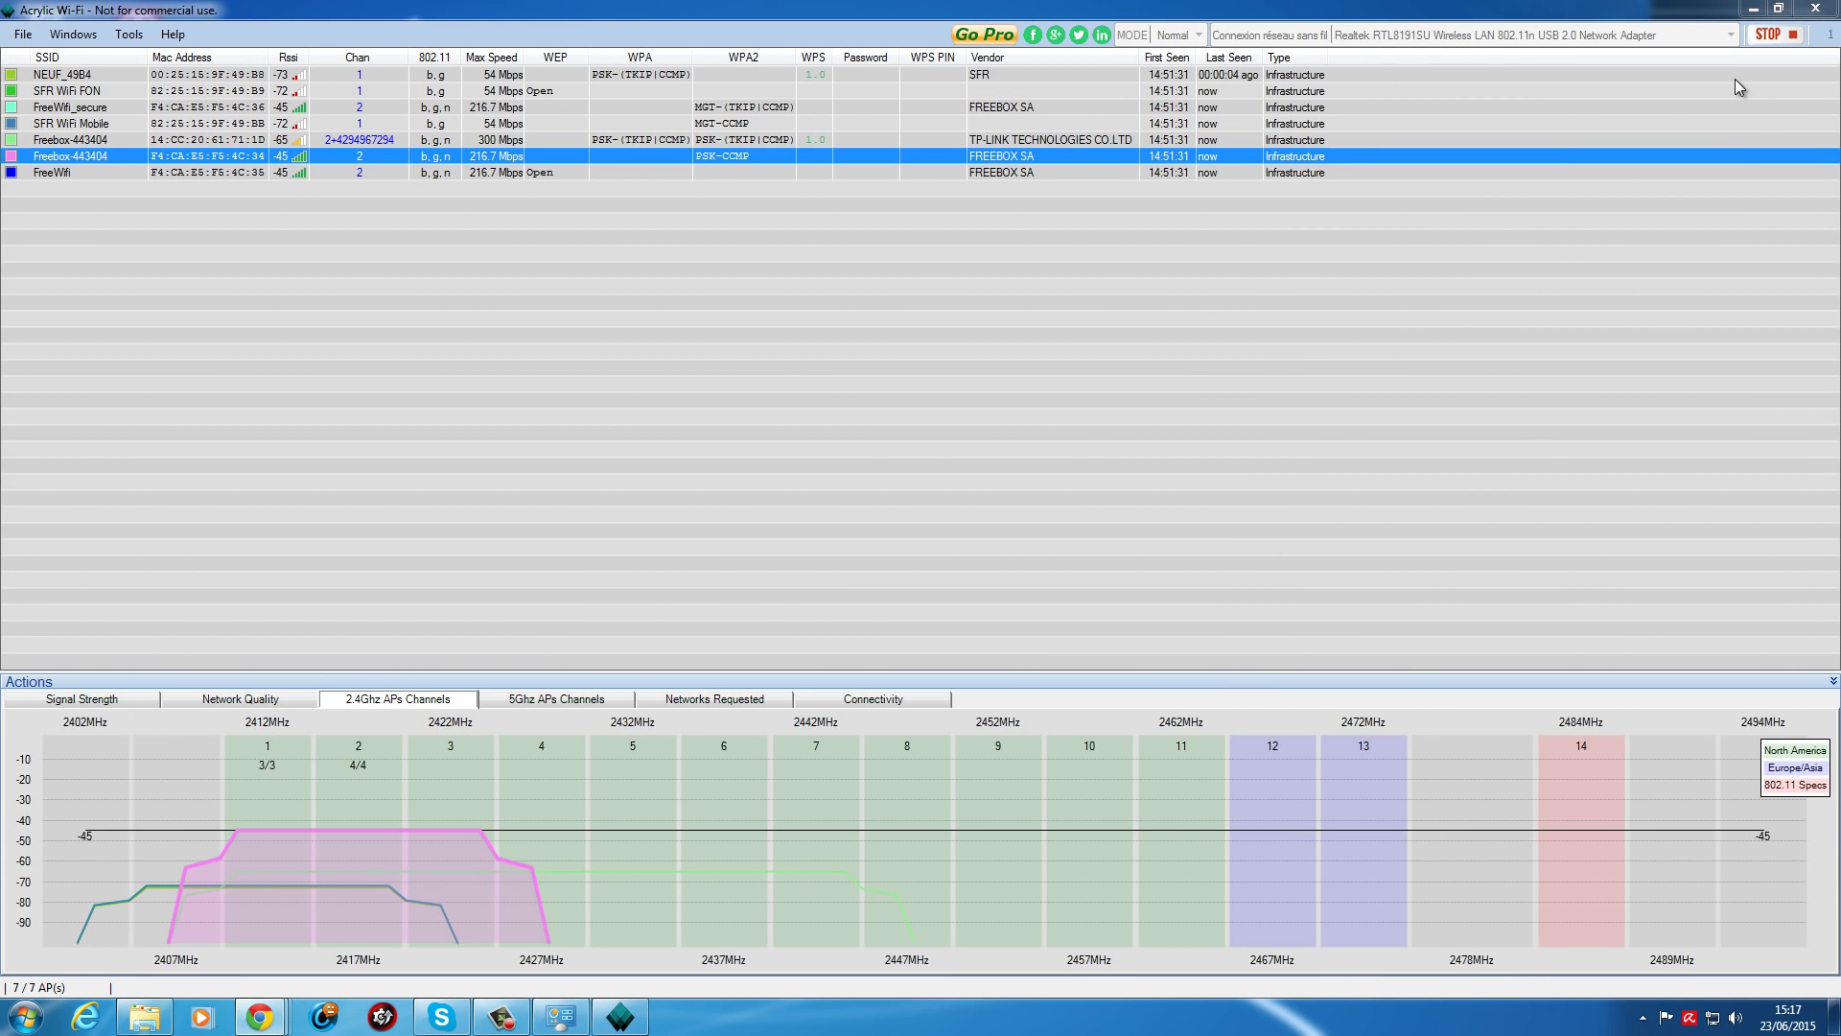
pyautogui.click(1776, 38)
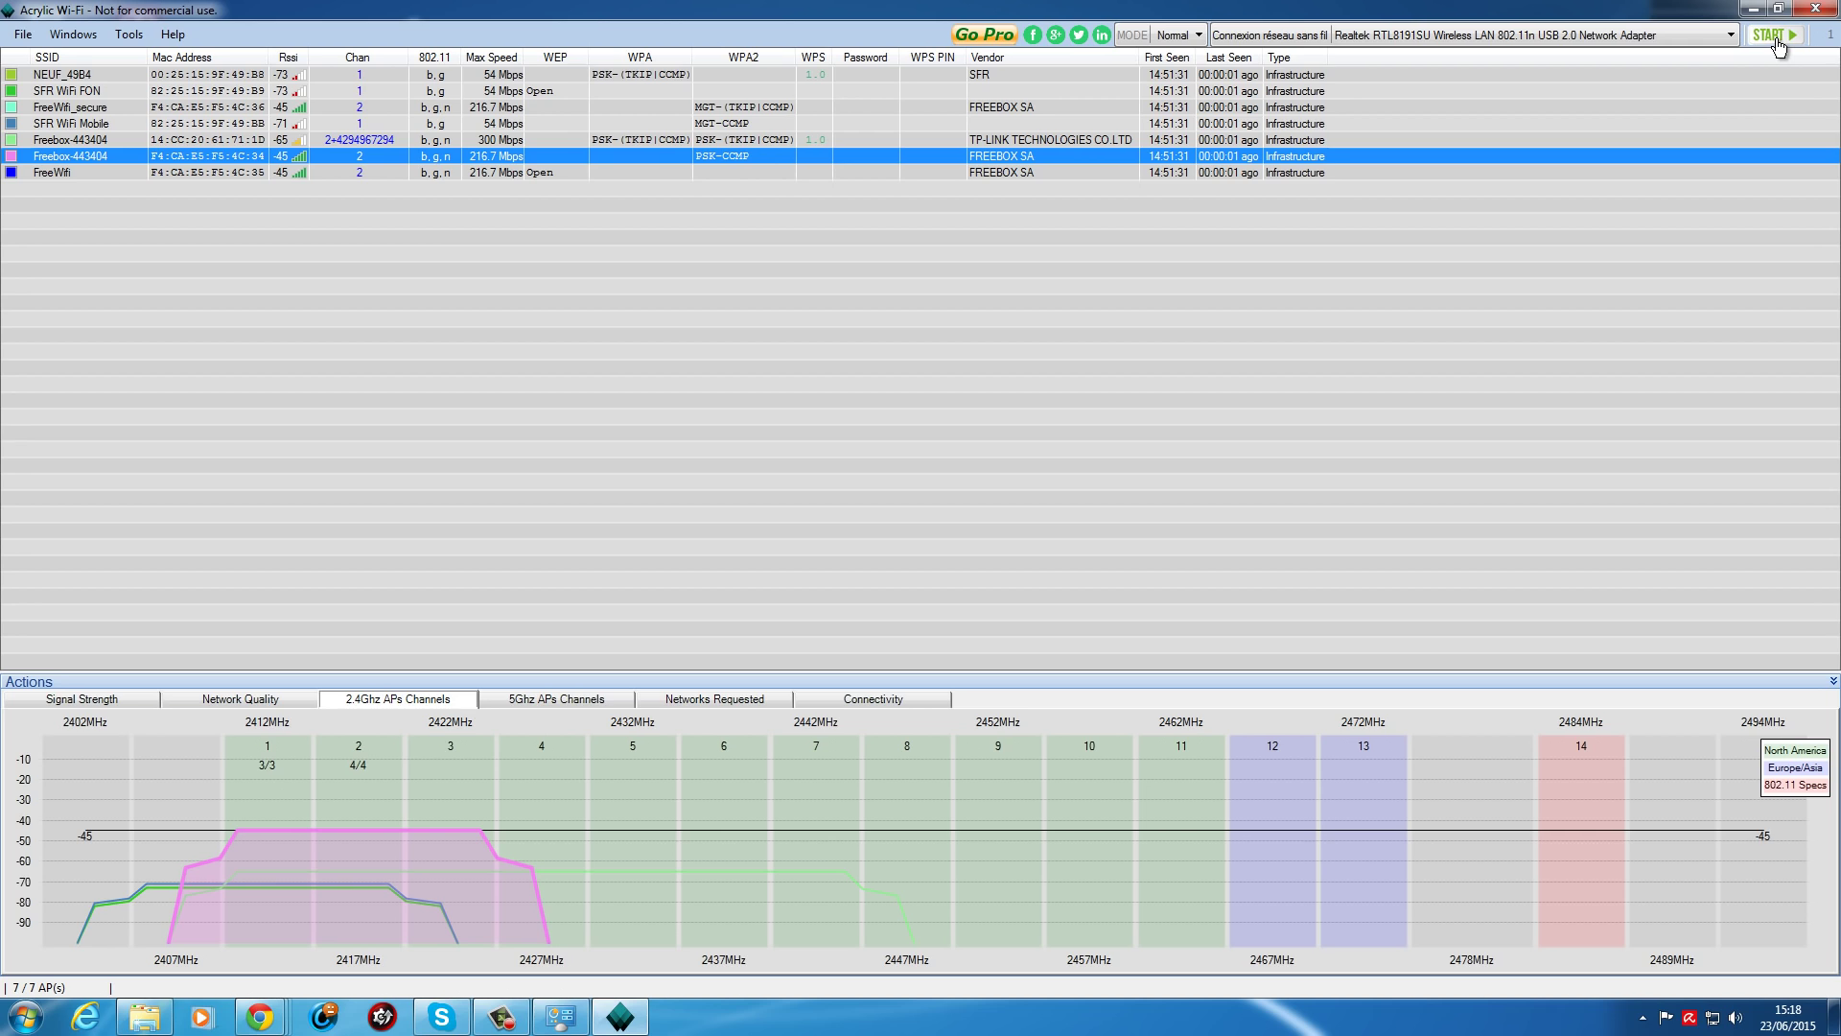
pyautogui.click(1776, 39)
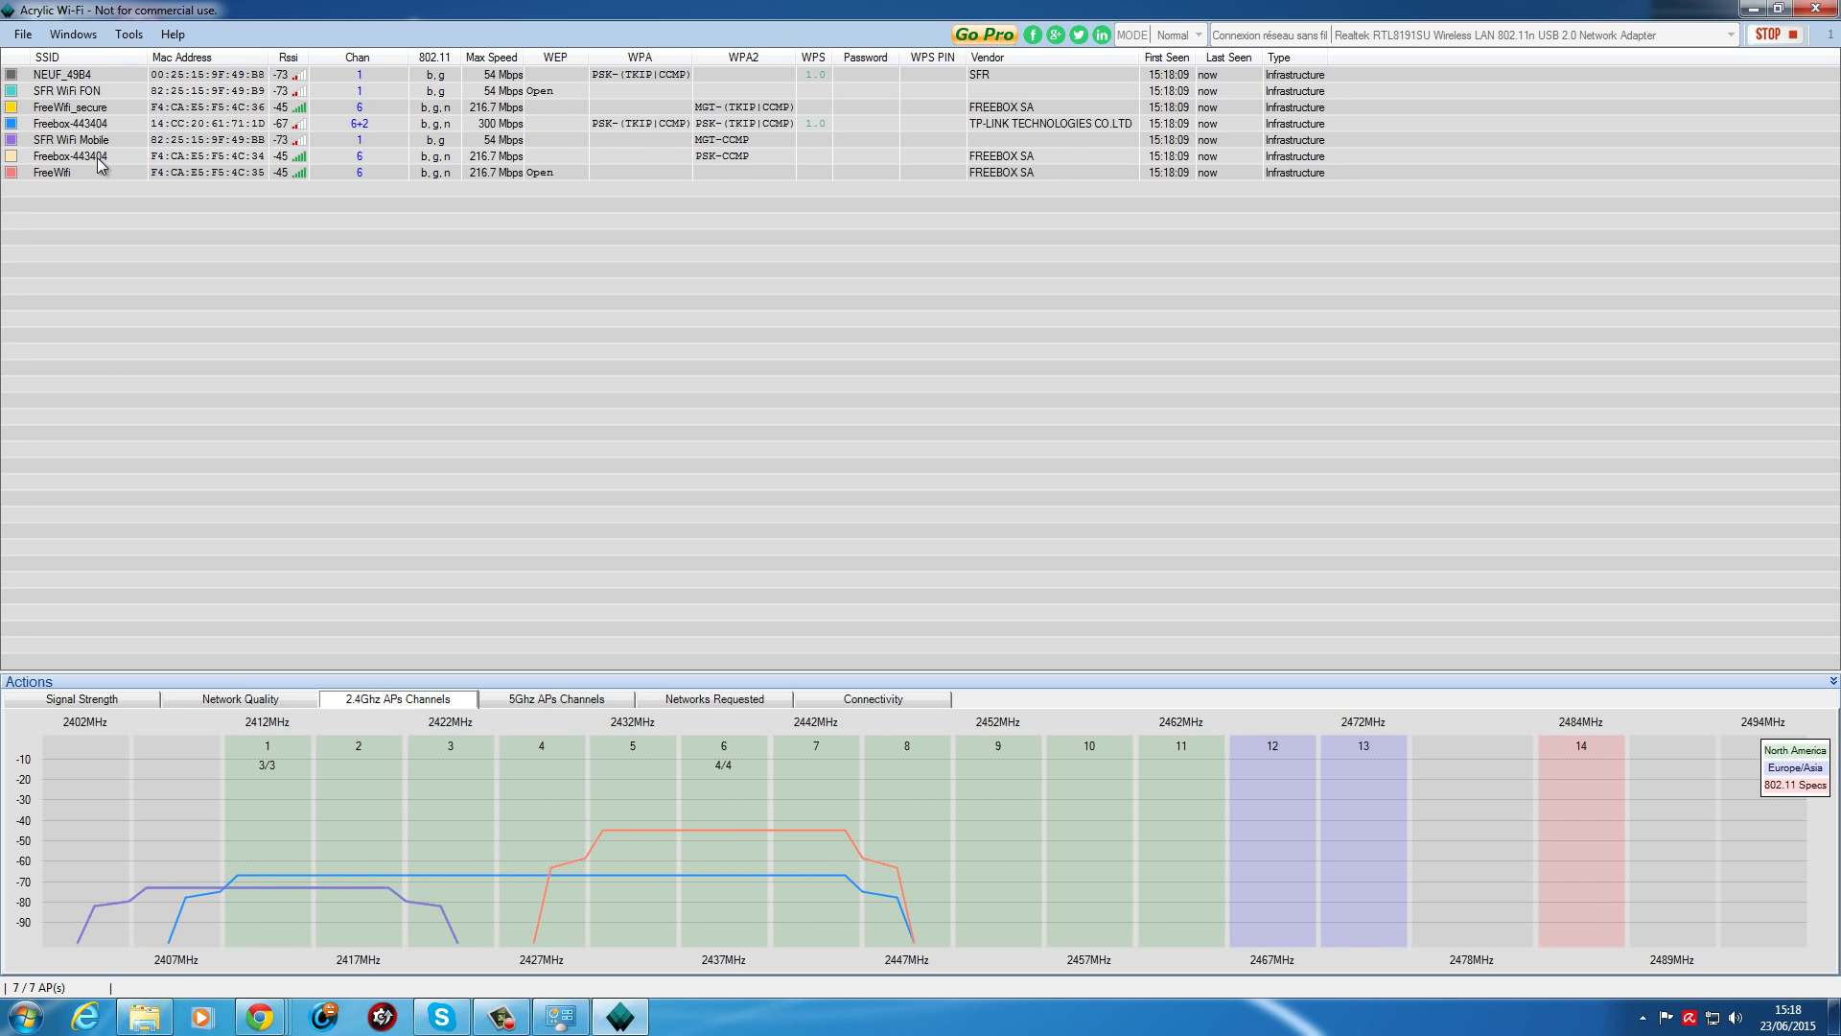
pyautogui.click(75, 108)
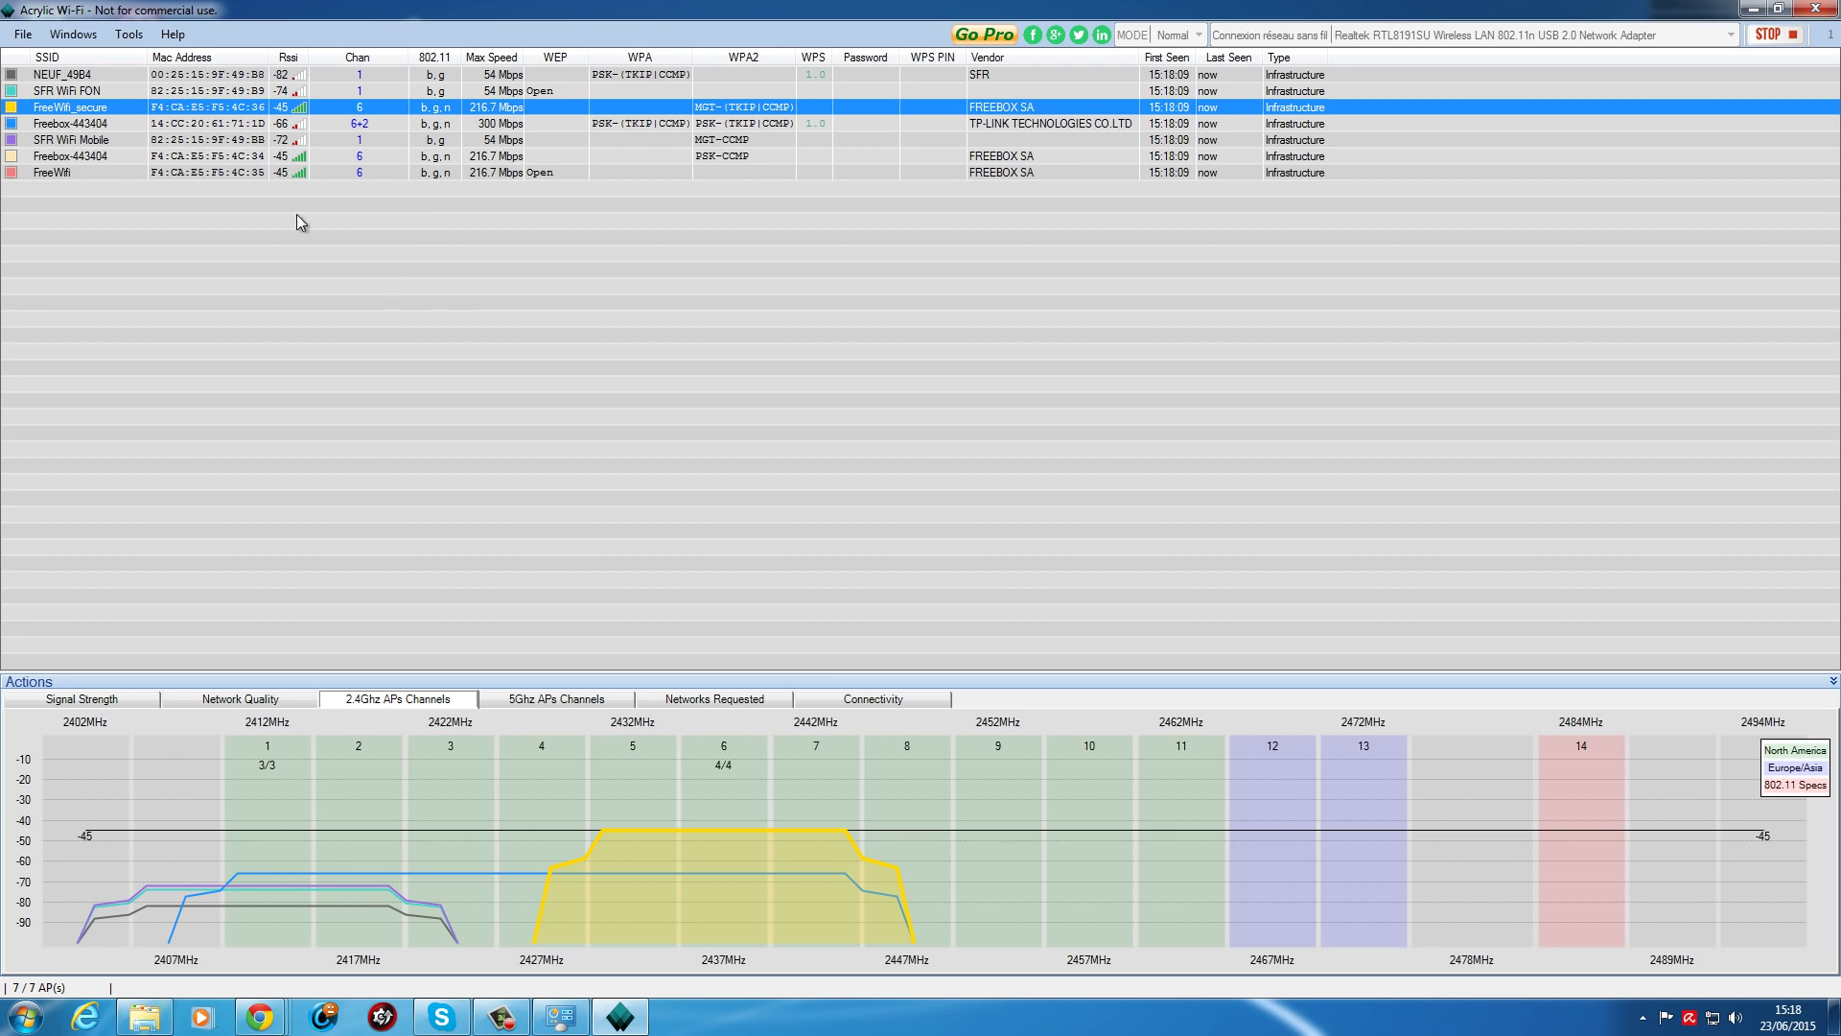
pyautogui.click(76, 77)
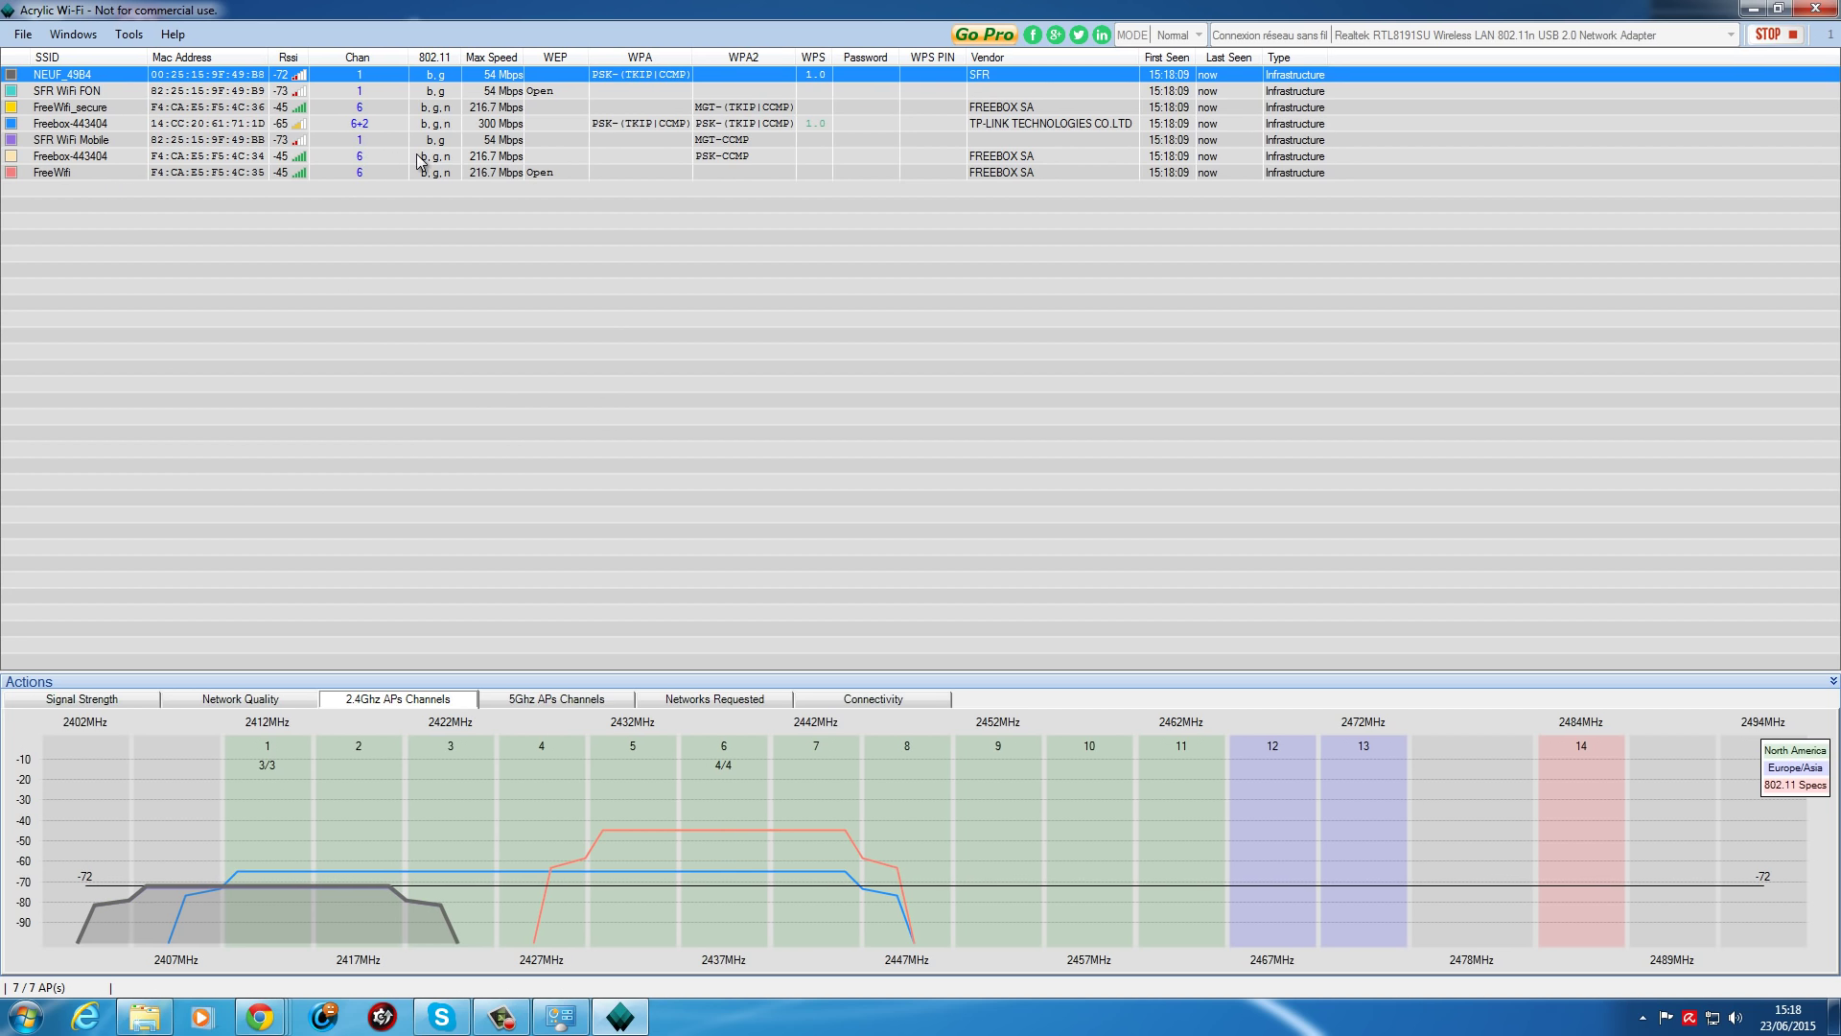
# Look through the Network Quality, Signal Strength and 2.4Ghz APs Channels views for NEUF_49B4, ending on the 5Ghz APs Channels graph.
pyautogui.click(539, 699)
pyautogui.click(420, 699)
pyautogui.click(247, 703)
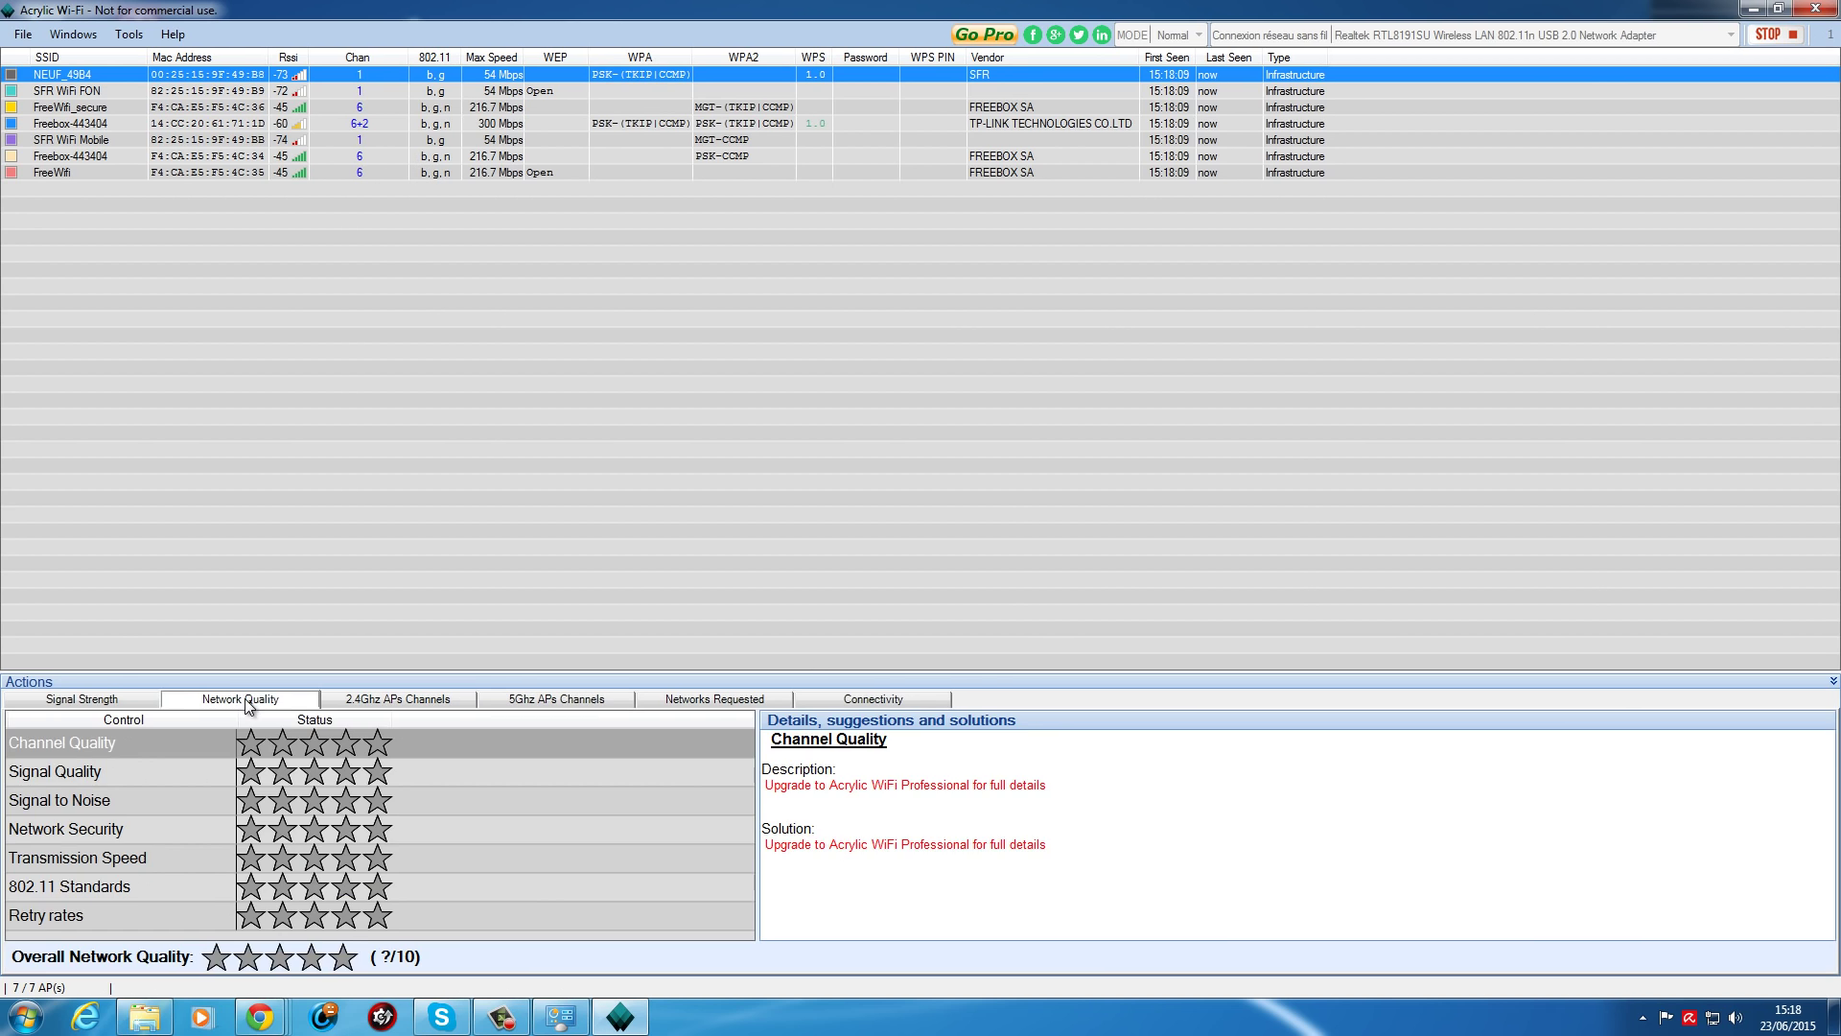
pyautogui.click(82, 701)
pyautogui.click(388, 701)
pyautogui.click(566, 702)
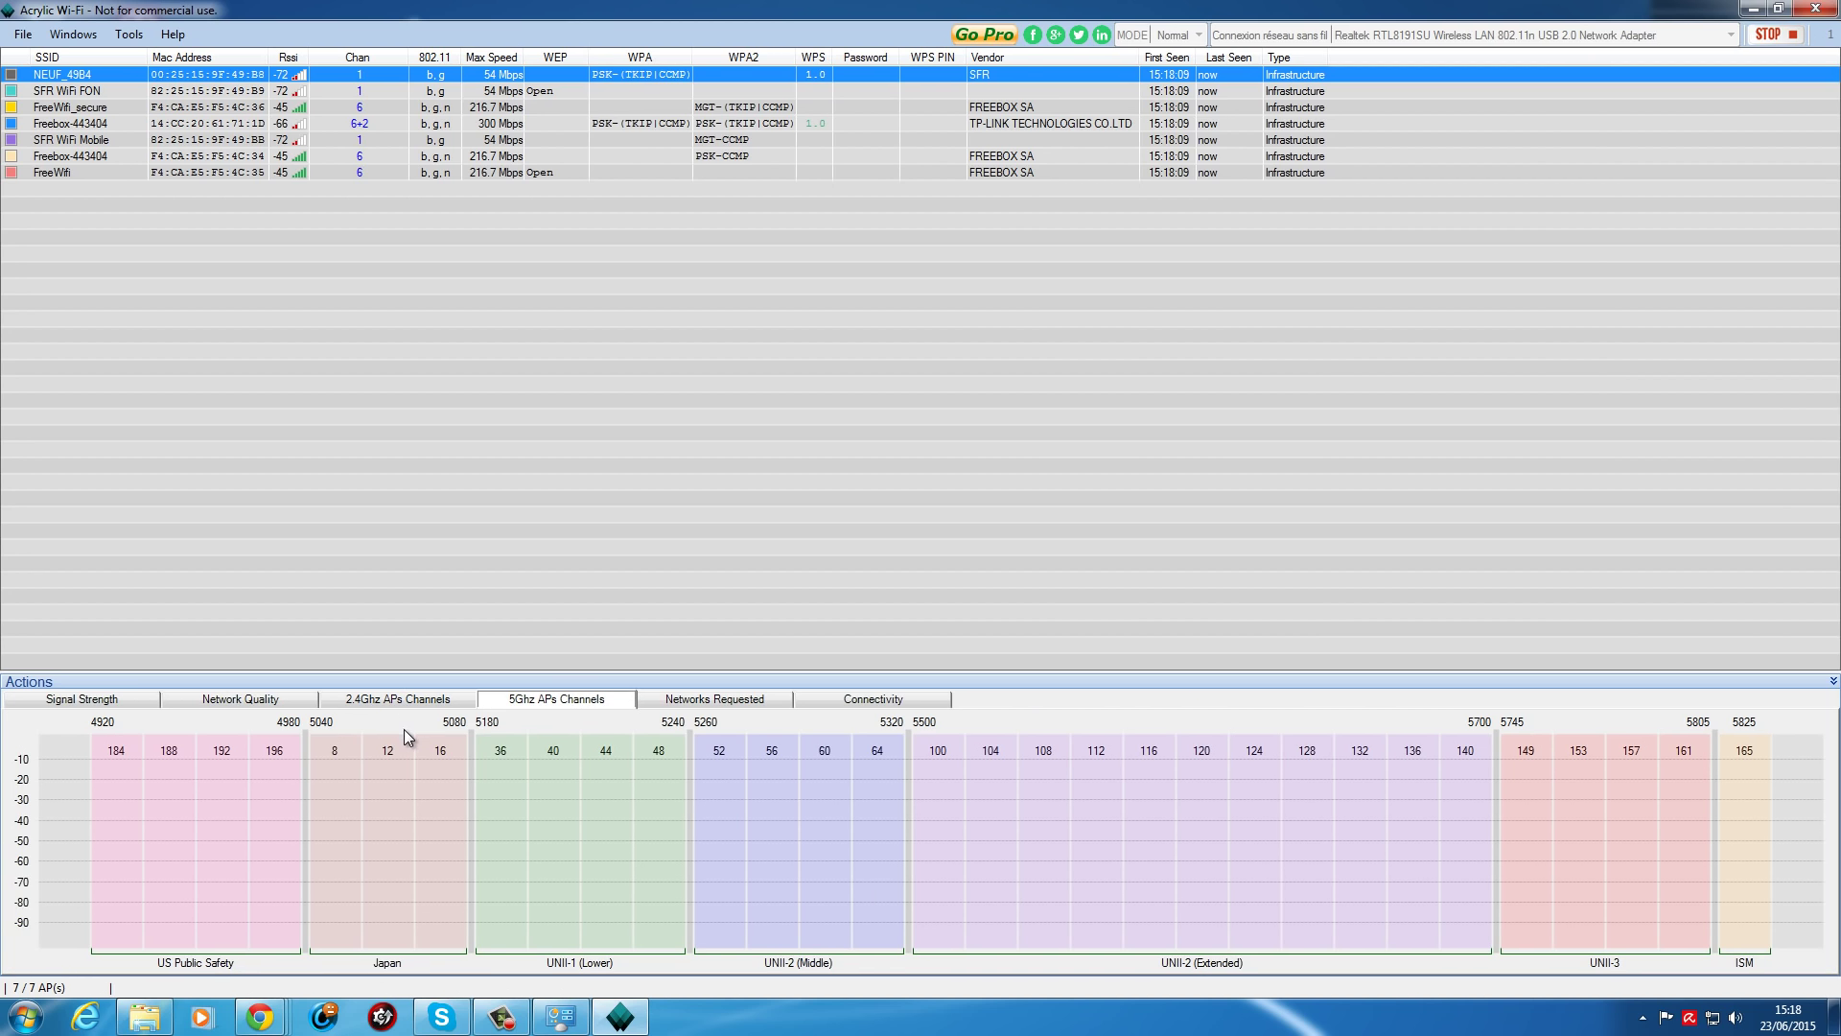